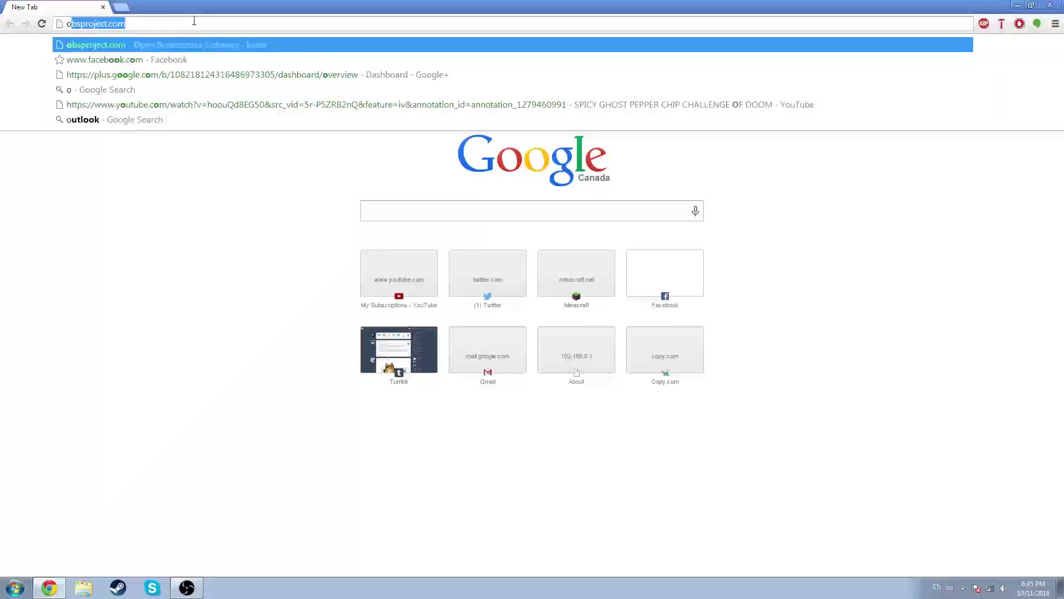
# - Download the OBS installer for Windows 7/8 from obsproject.com and save it to the desktop
pyautogui.press('Return')
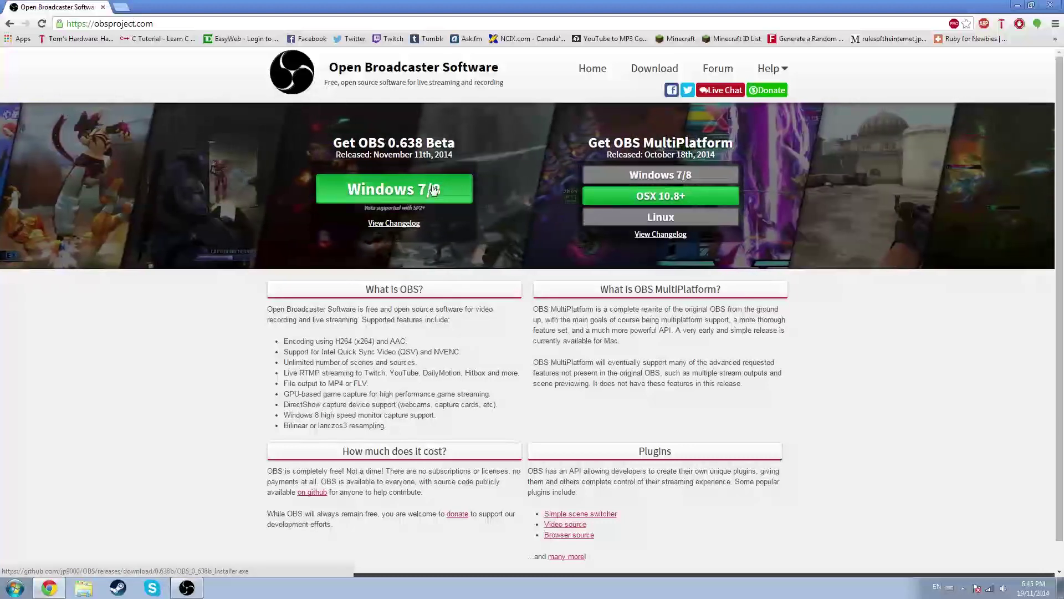
pyautogui.click(397, 195)
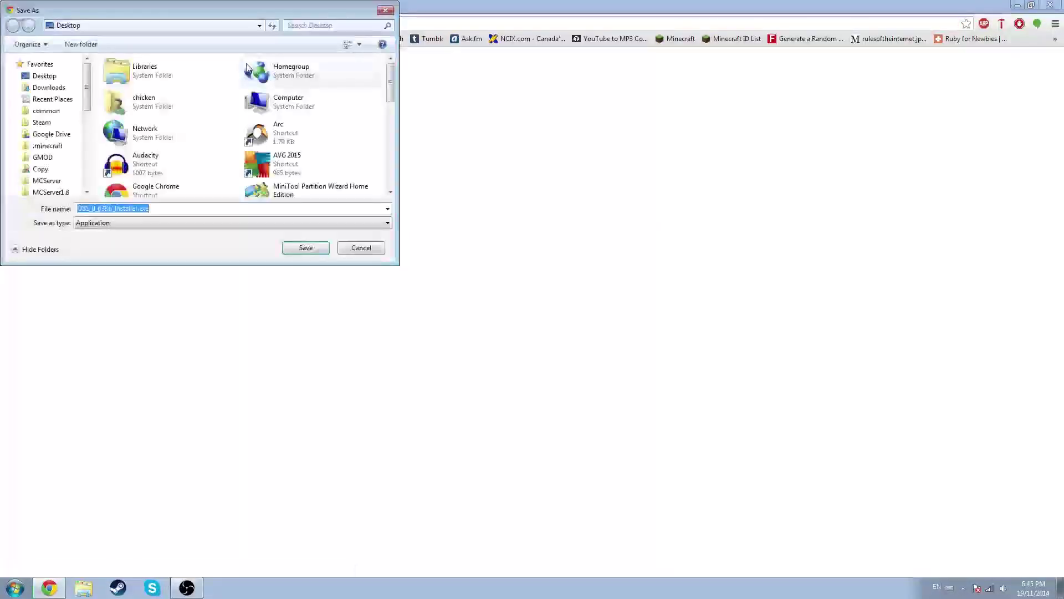
pyautogui.click(306, 247)
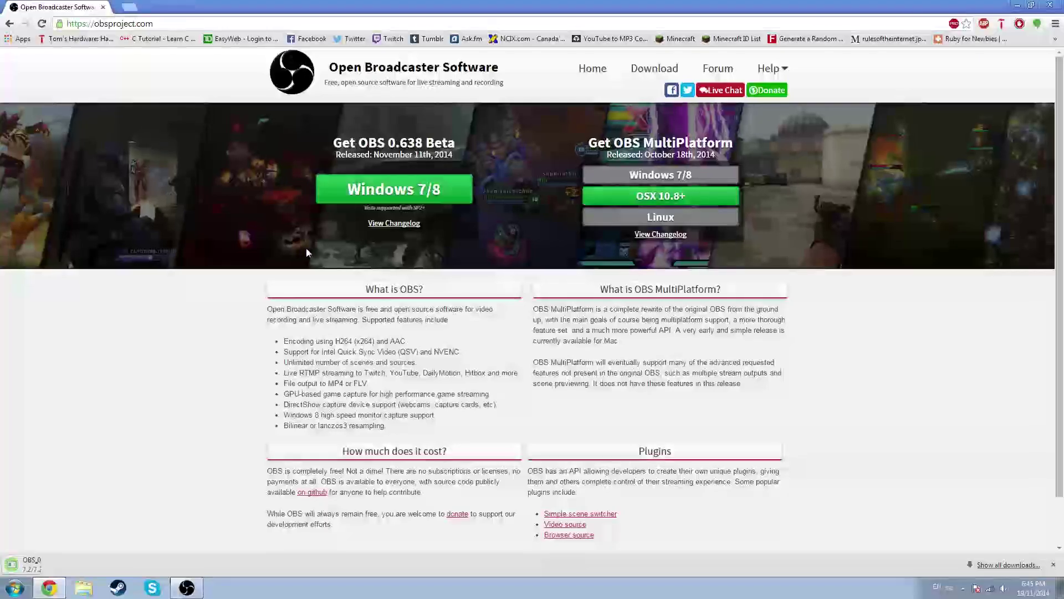
# - Run the downloaded installer, then close the setup wizard because OBS is already running
pyautogui.click(56, 564)
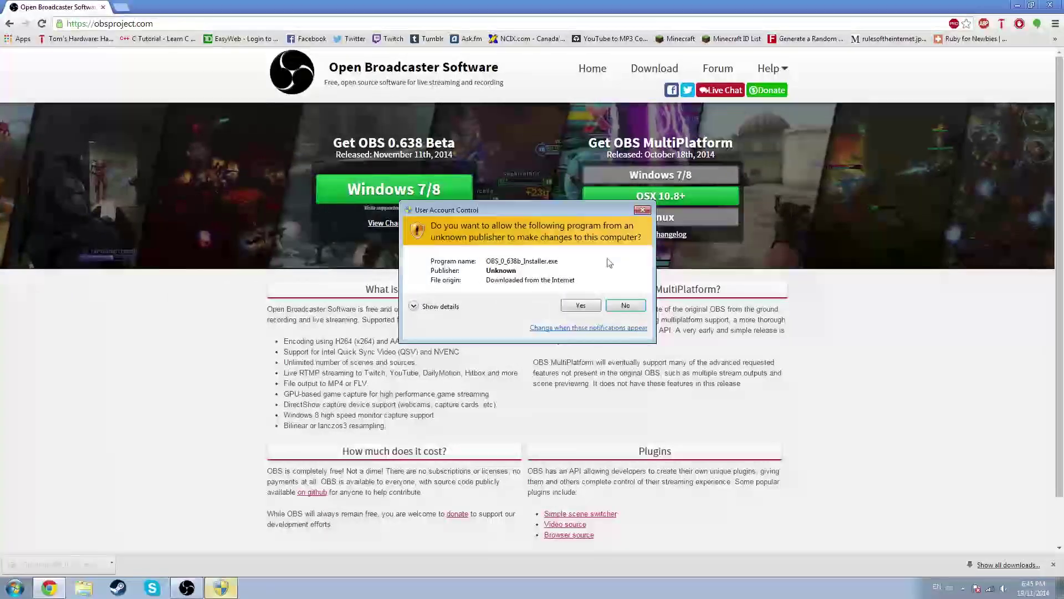
pyautogui.click(581, 305)
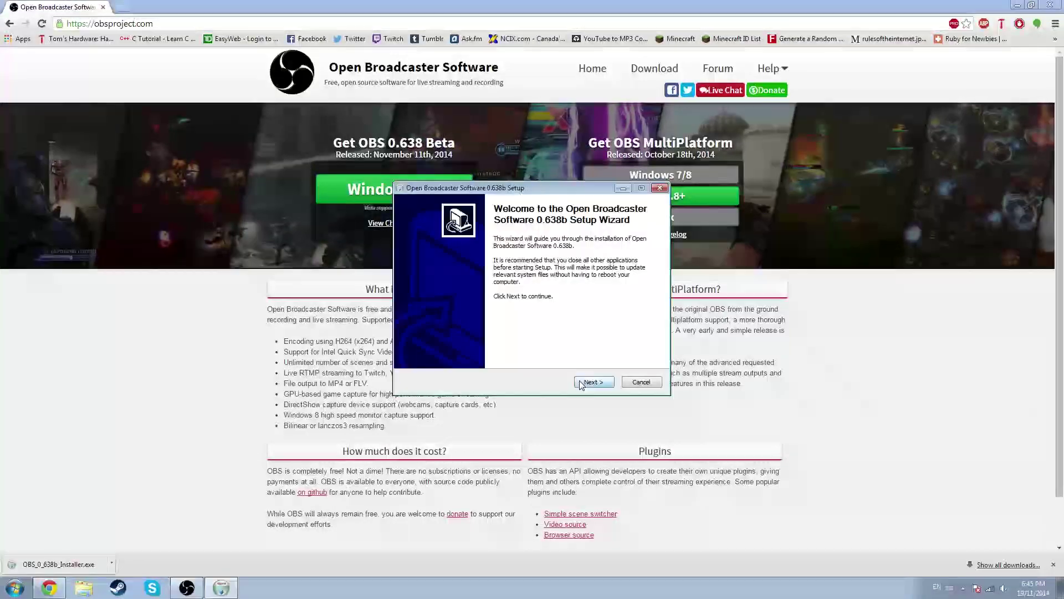
pyautogui.click(592, 381)
pyautogui.click(636, 331)
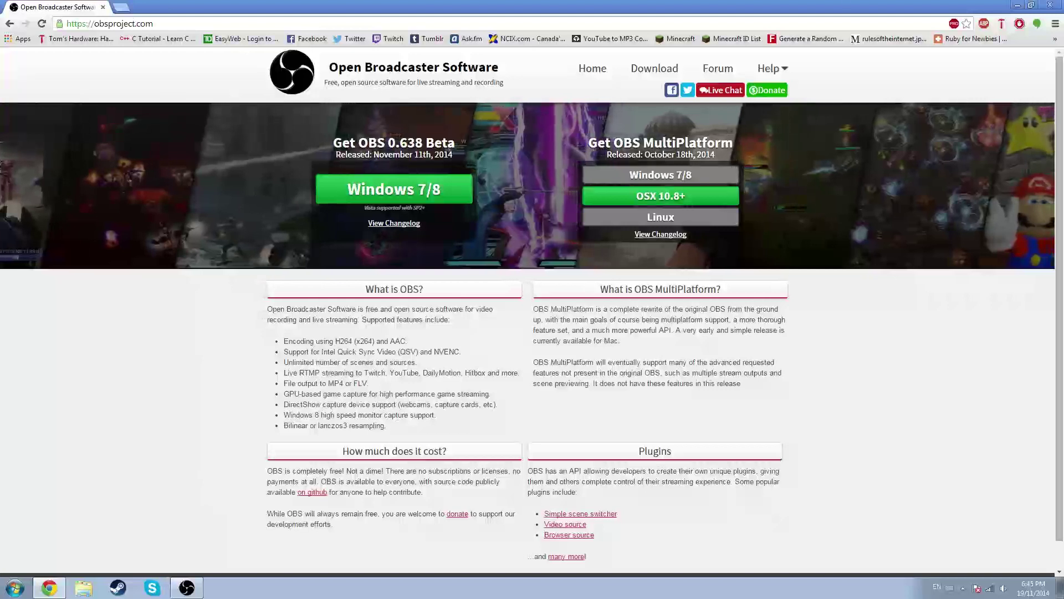
# - Close Chrome and delete the OBS installer file from the desktop
pyautogui.click(1049, 5)
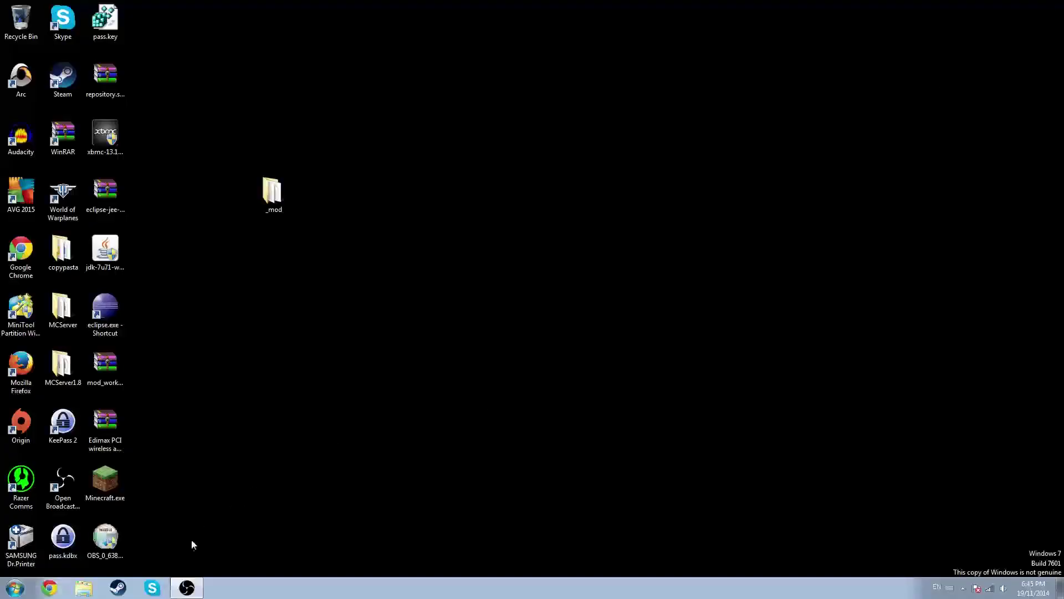
pyautogui.click(105, 542)
pyautogui.rightClick(90, 566)
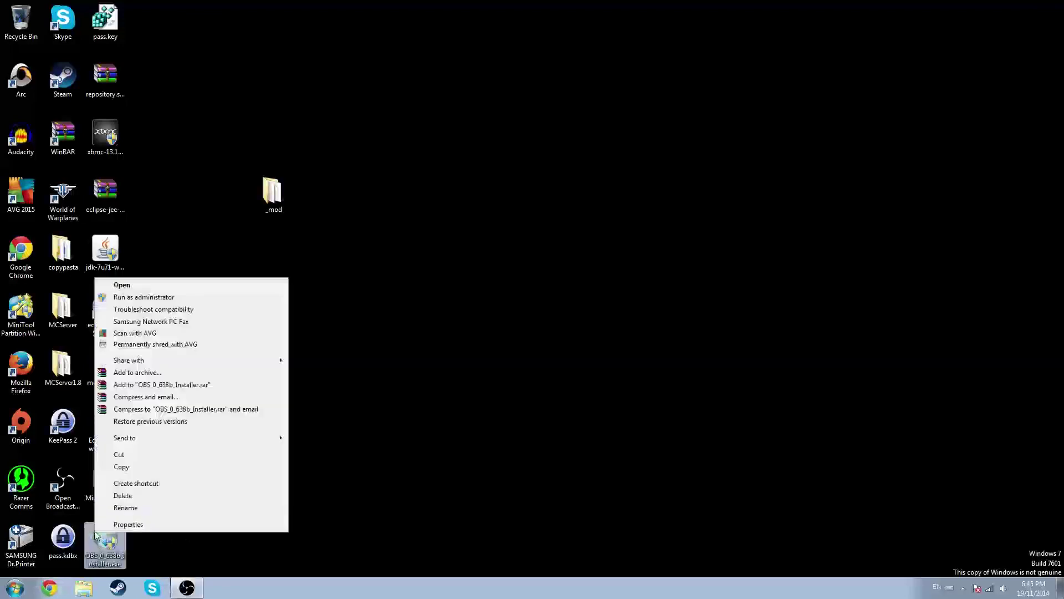
pyautogui.click(123, 495)
pyautogui.click(558, 338)
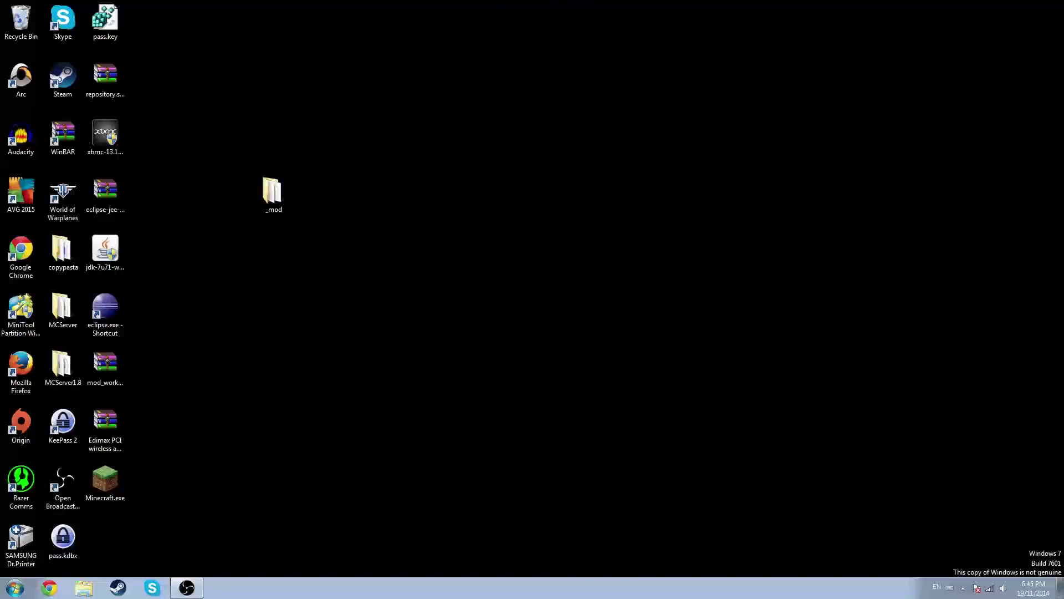
# - Move the OBS window to the middle of the screen, then minimize it
pyautogui.moveTo(1063, 33); pyautogui.dragTo(420, 46)
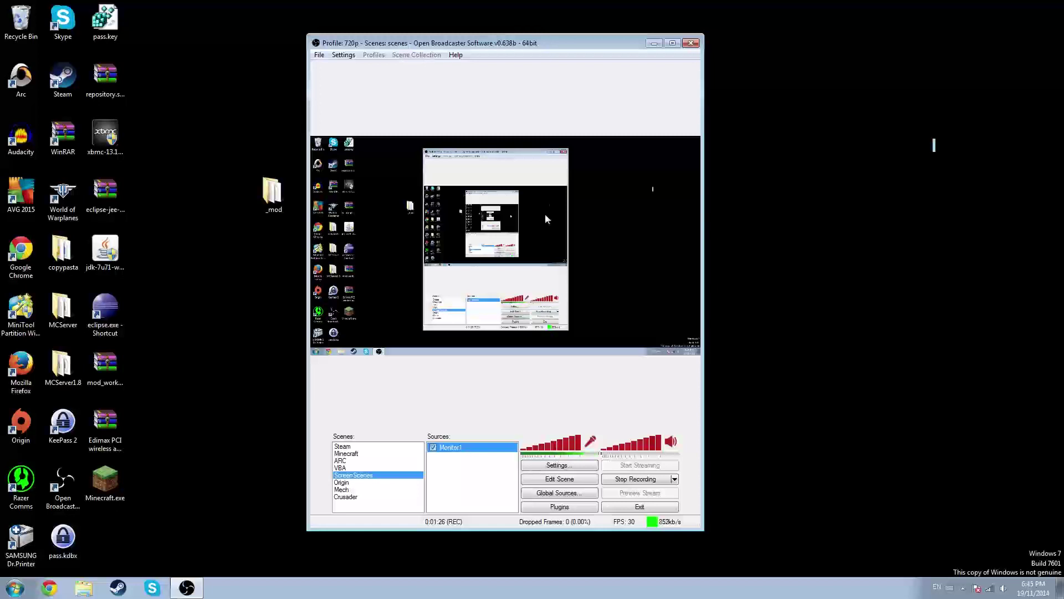
pyautogui.moveTo(1013, 69); pyautogui.dragTo(751, 293)
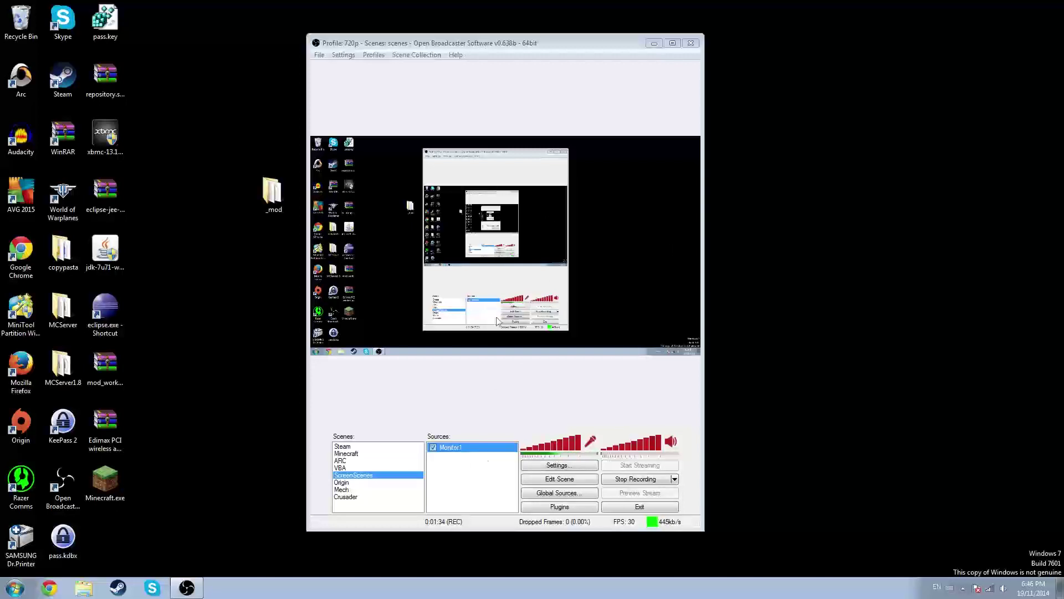
pyautogui.moveTo(449, 45); pyautogui.dragTo(453, 44)
pyautogui.press('super+Down')
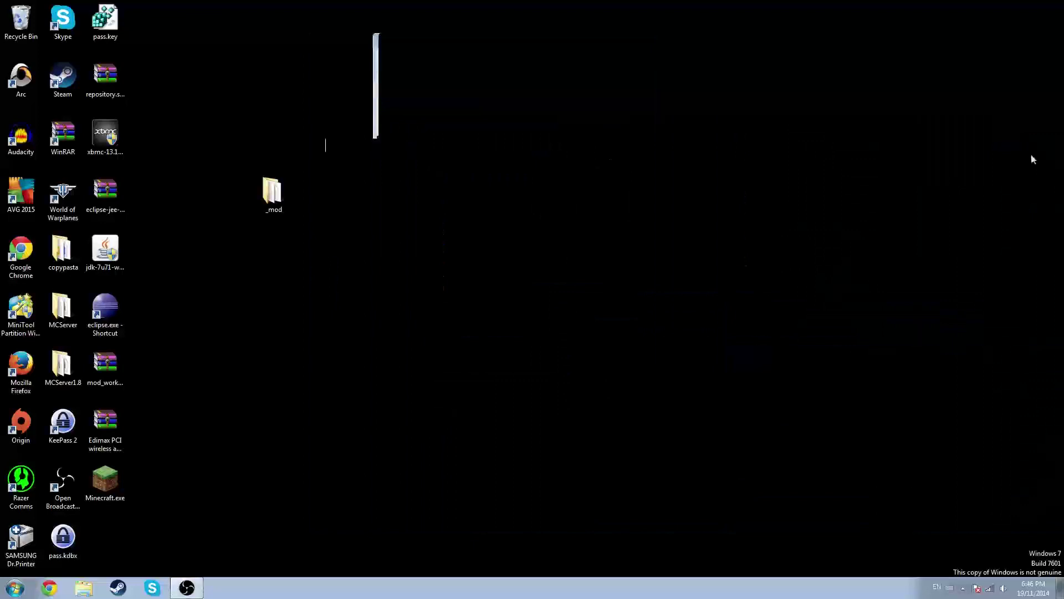
# - Launch the 32bit Open Broadcaster Software as administrator from the Start menu's program list
pyautogui.click(15, 587)
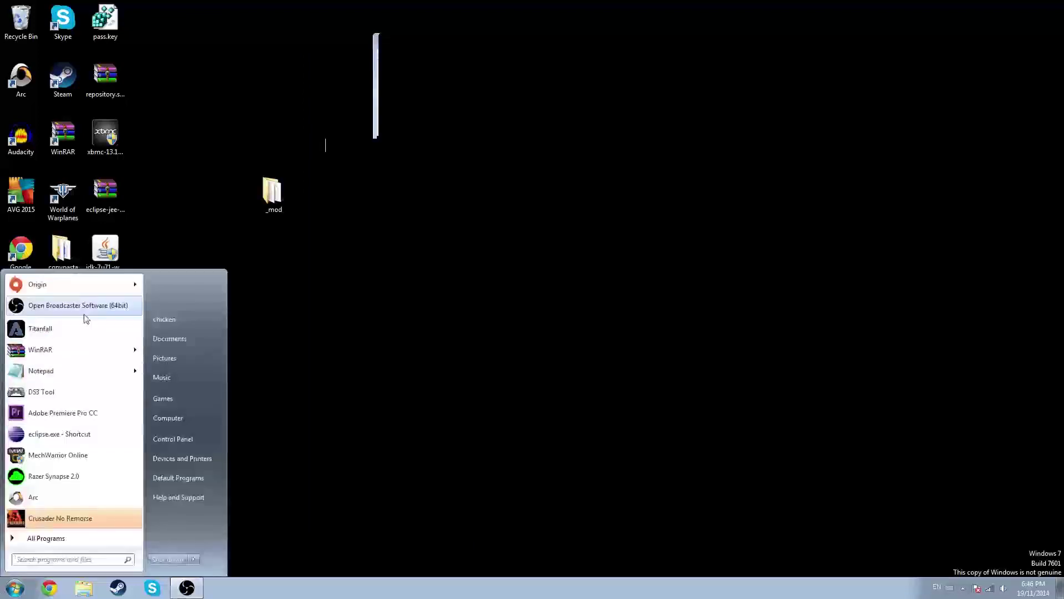
pyautogui.click(61, 538)
pyautogui.scroll(-6, 71, 438)
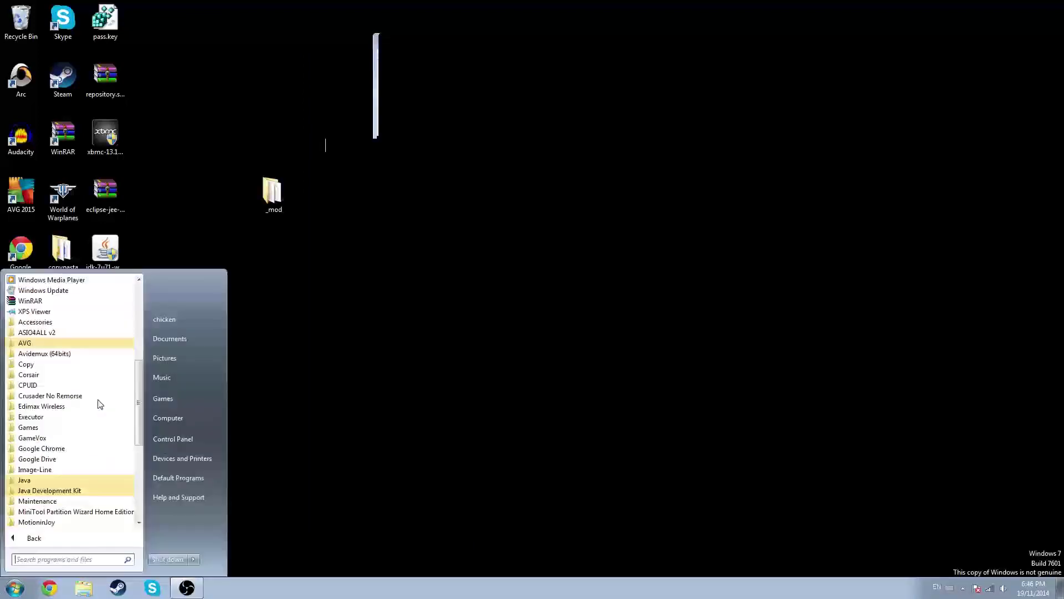
pyautogui.scroll(-7, 92, 371)
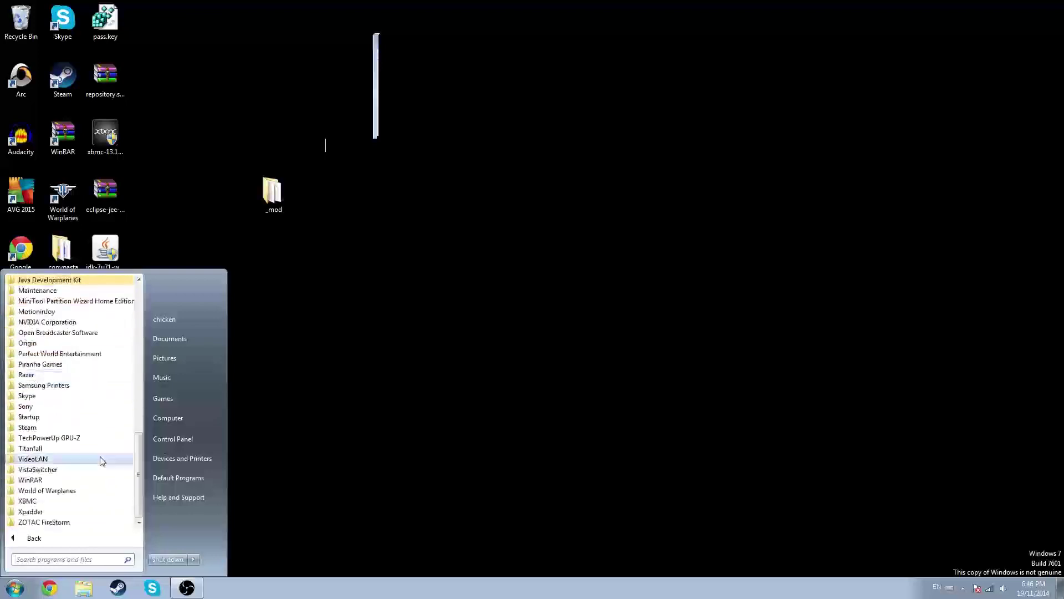
pyautogui.click(58, 333)
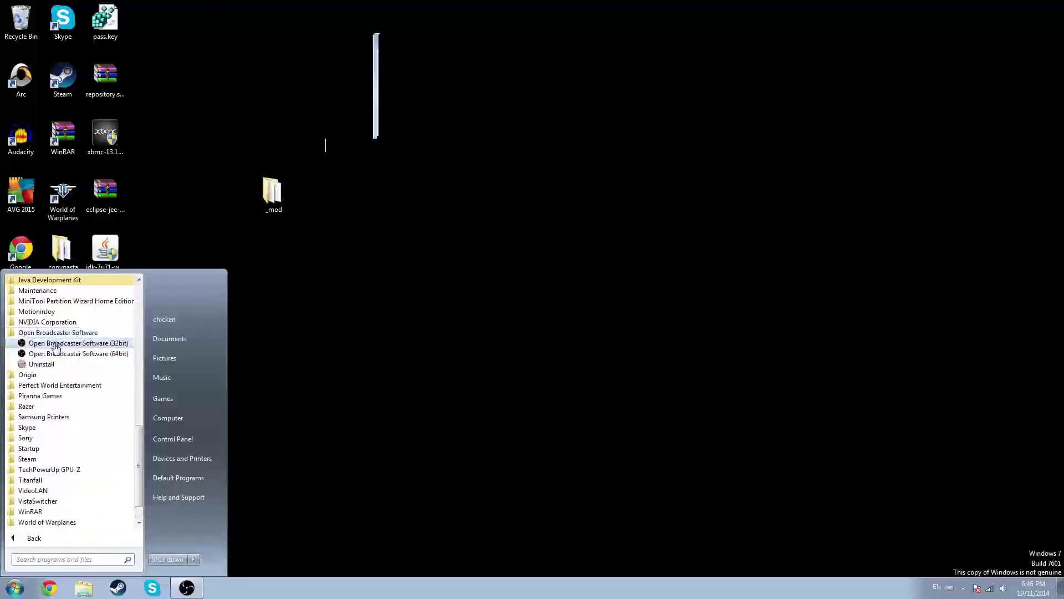
pyautogui.rightClick(56, 346)
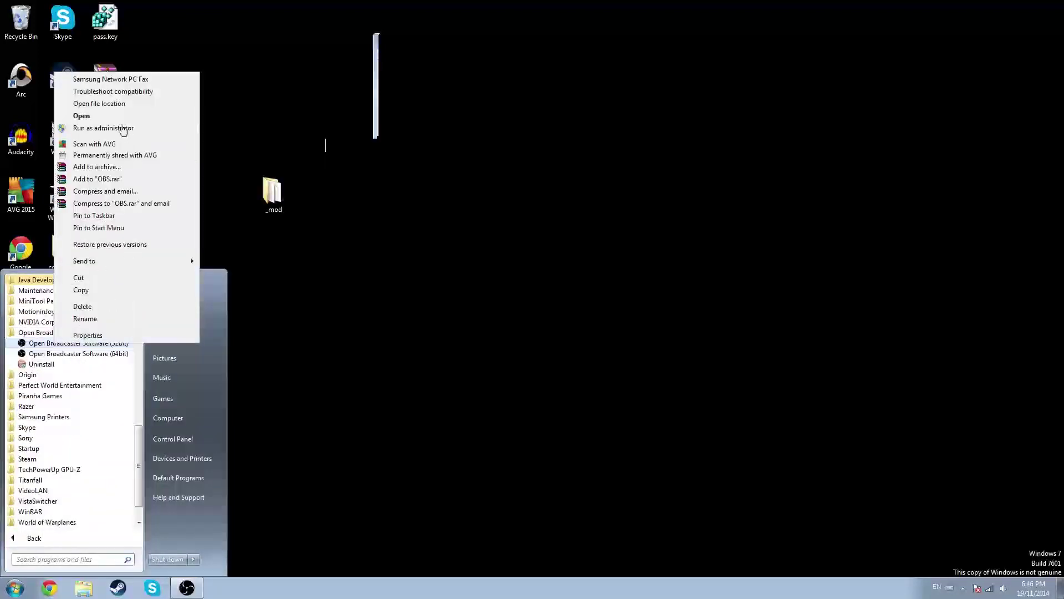
pyautogui.click(117, 129)
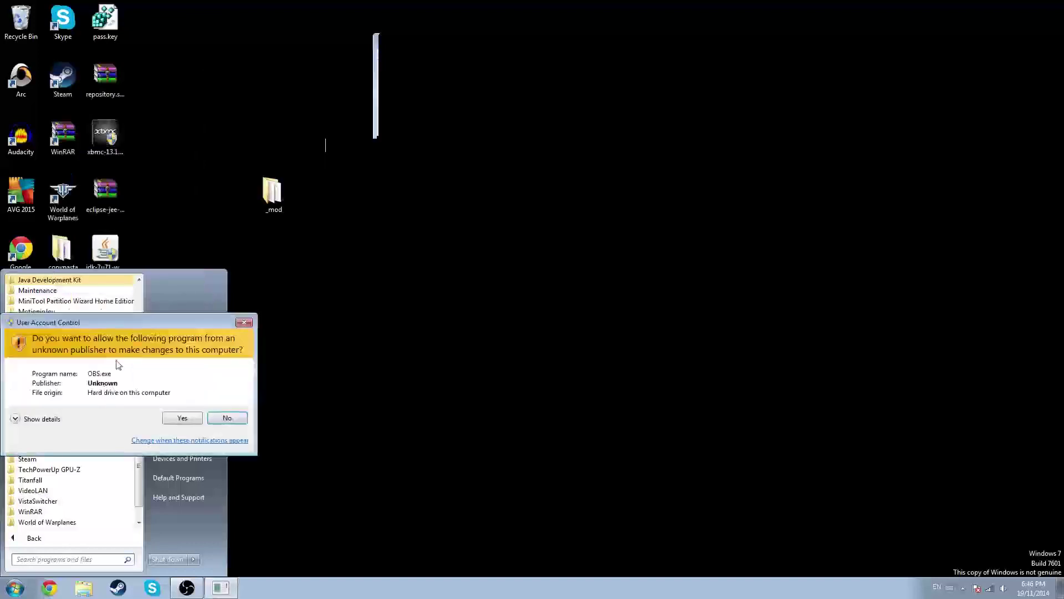
pyautogui.click(183, 417)
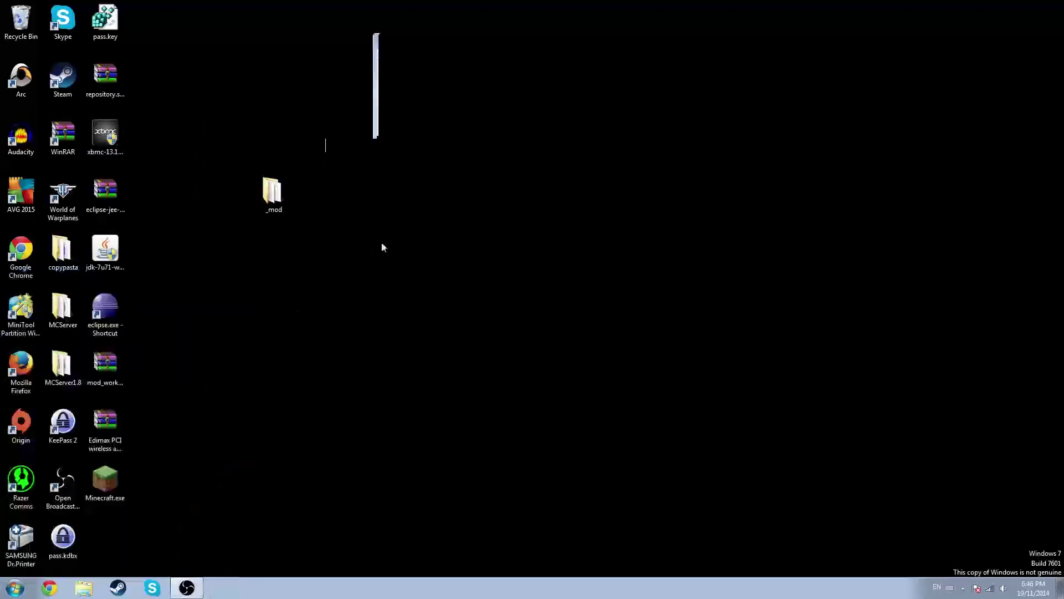
# - Launch Open Broadcaster Software (64bit) from the Start menu
pyautogui.moveTo(447, 1); pyautogui.dragTo(255, 221)
pyautogui.click(333, 459)
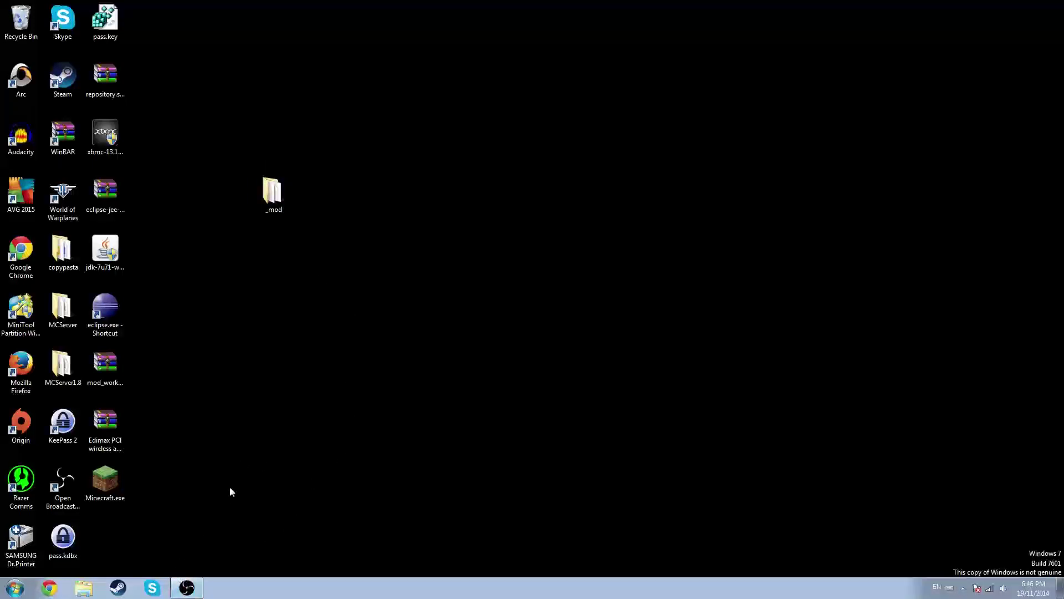
pyautogui.click(27, 591)
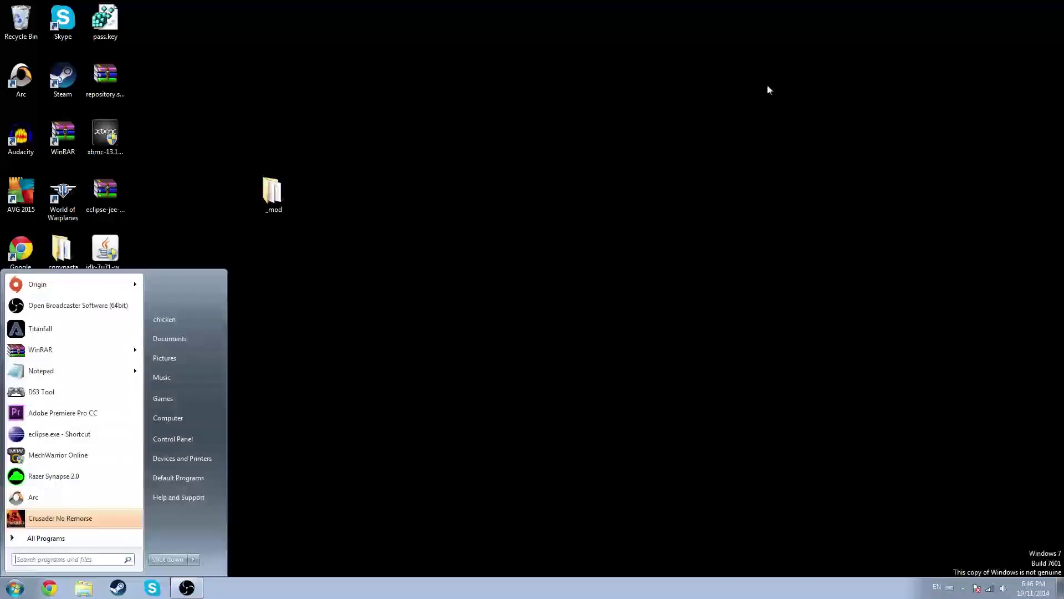
pyautogui.click(186, 587)
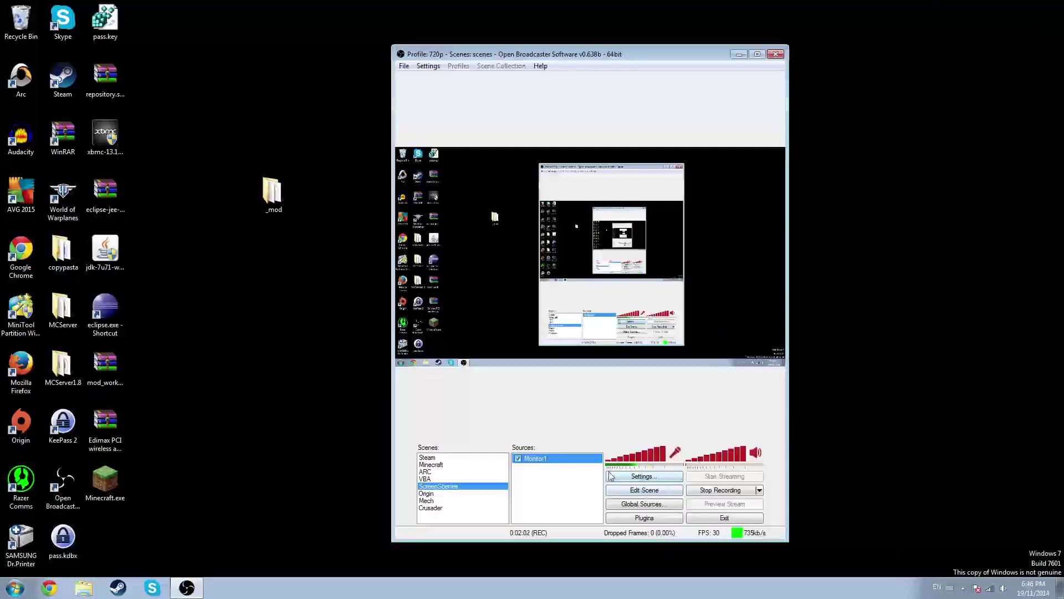
# - Open OBS Settings on the Encoding page, keeping x264, Quality Balance 9 and Max Bitrate 8000
pyautogui.click(626, 476)
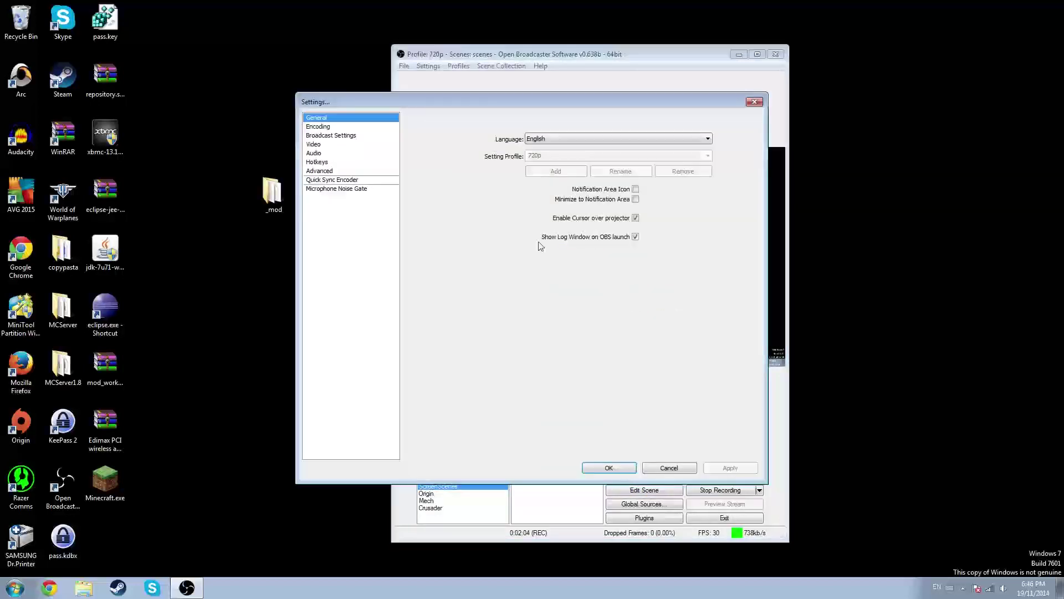
pyautogui.moveTo(434, 101); pyautogui.dragTo(413, 79)
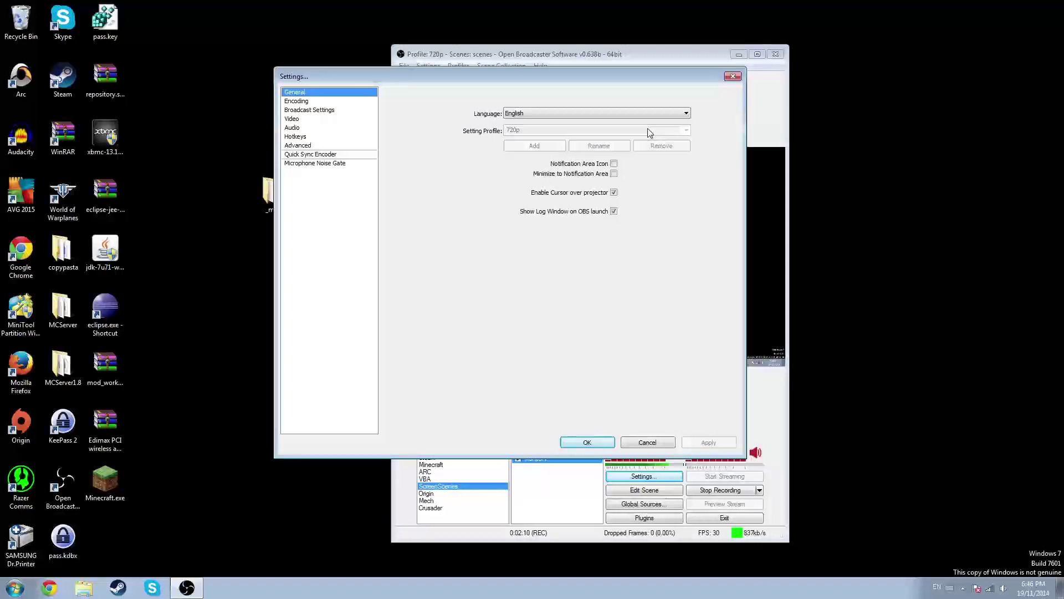
pyautogui.click(299, 101)
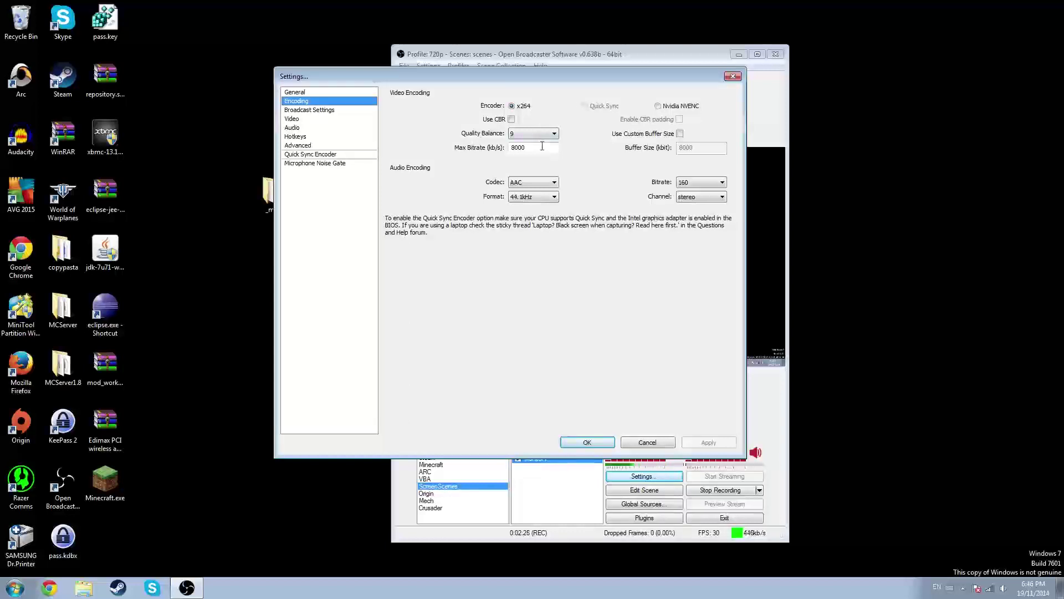
pyautogui.click(554, 134)
pyautogui.click(546, 166)
# - Point File Output Only recordings to E:/Vids/.mp4 on the Seagate Backup drive, then view Video settings
pyautogui.click(323, 110)
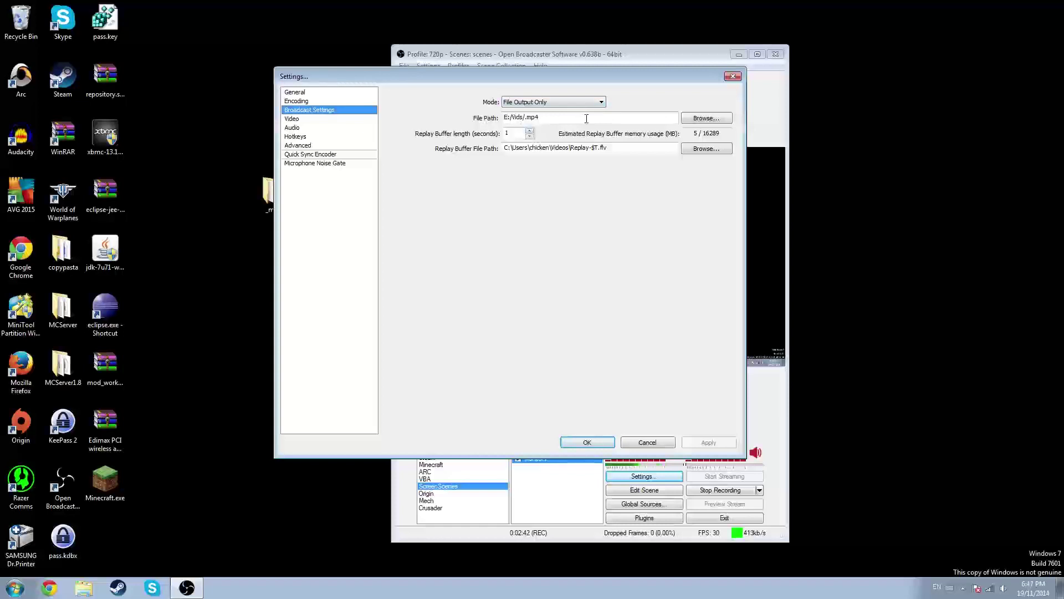
pyautogui.click(708, 119)
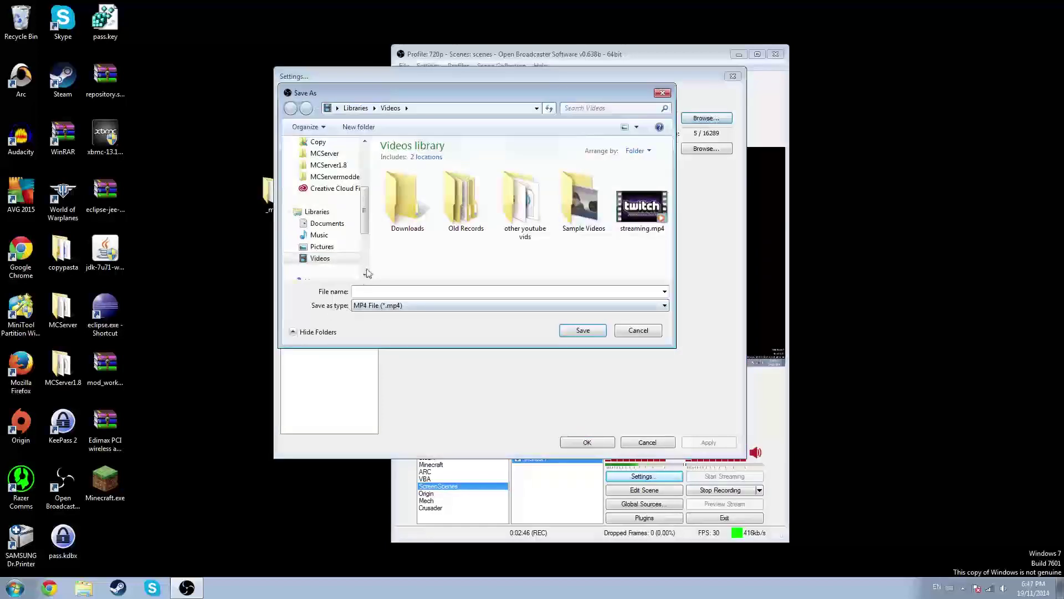
pyautogui.scroll(-3, 347, 237)
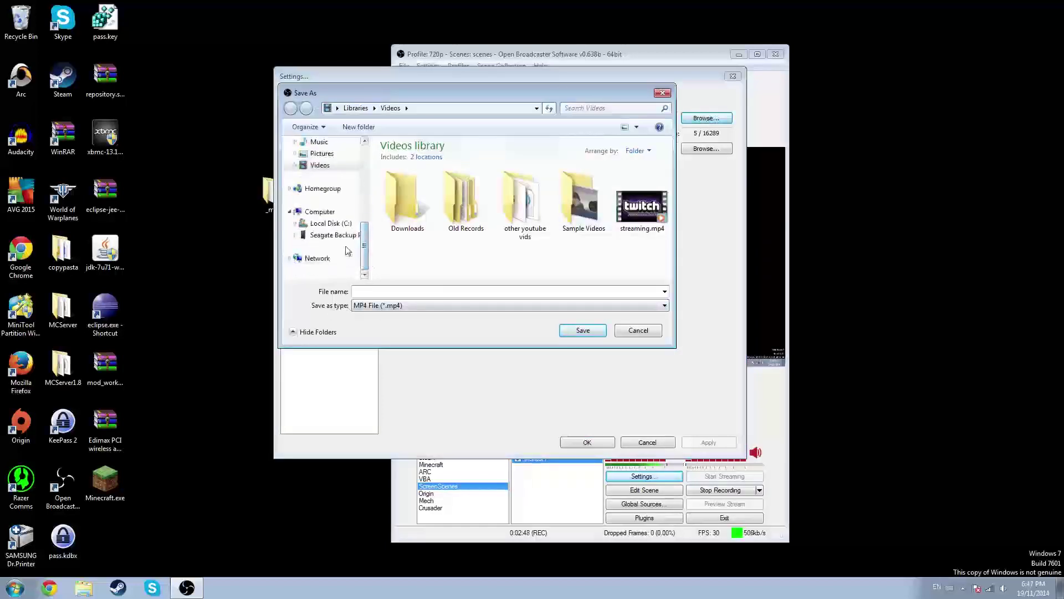
pyautogui.click(347, 236)
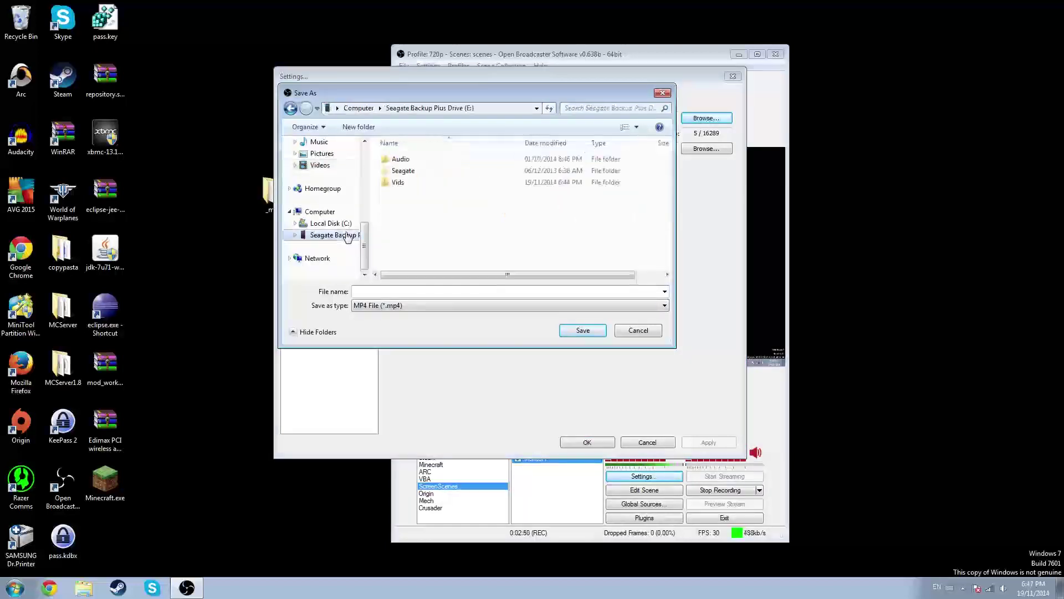
pyautogui.doubleClick(438, 190)
pyautogui.scroll(-2, 651, 200)
pyautogui.scroll(2, 607, 202)
pyautogui.click(668, 94)
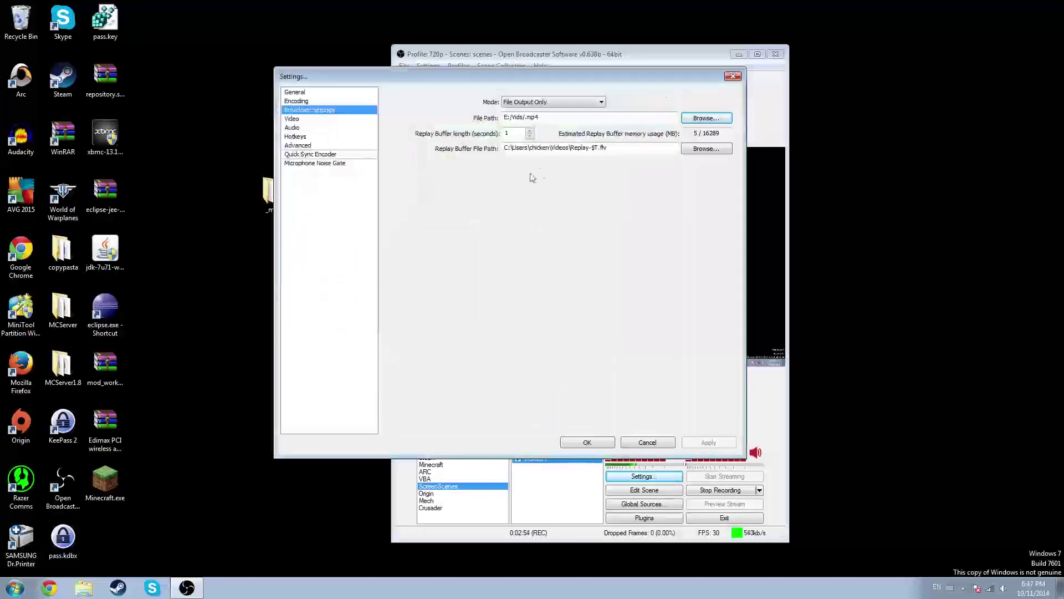
pyautogui.click(290, 119)
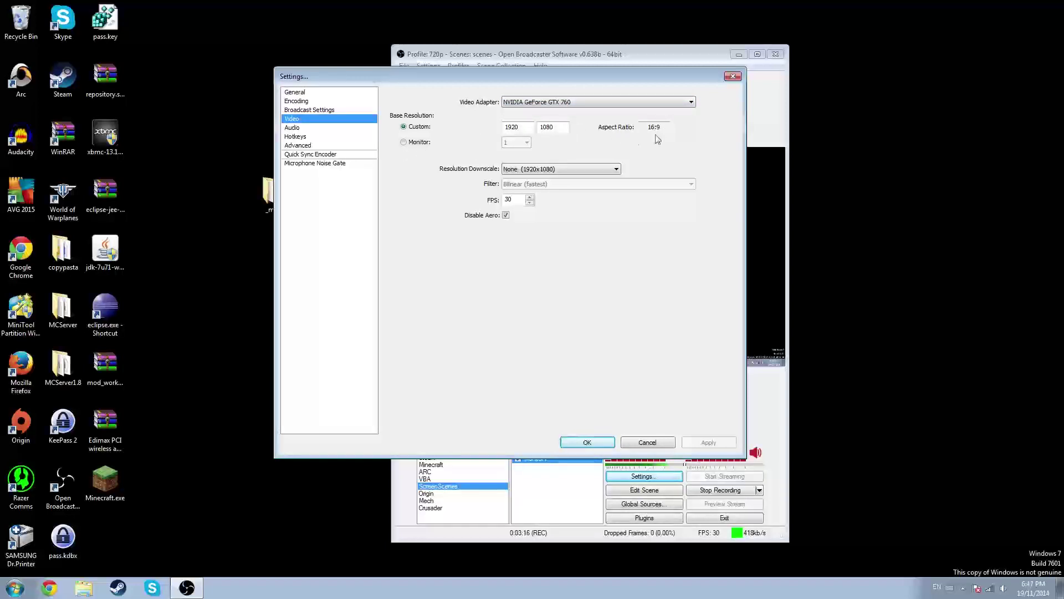
pyautogui.moveTo(2, 5); pyautogui.dragTo(978, 346)
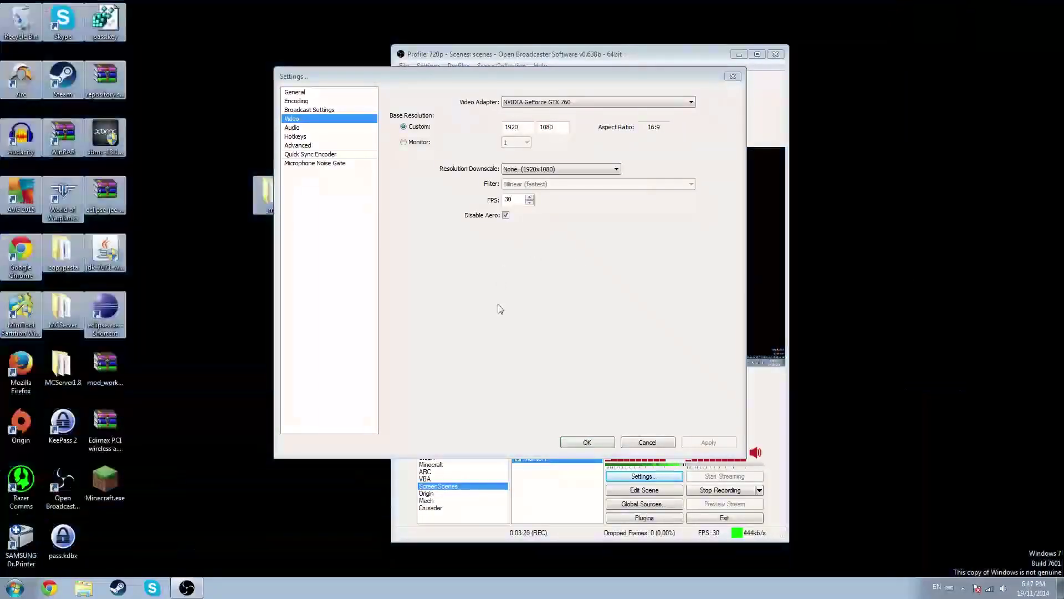
pyautogui.click(500, 309)
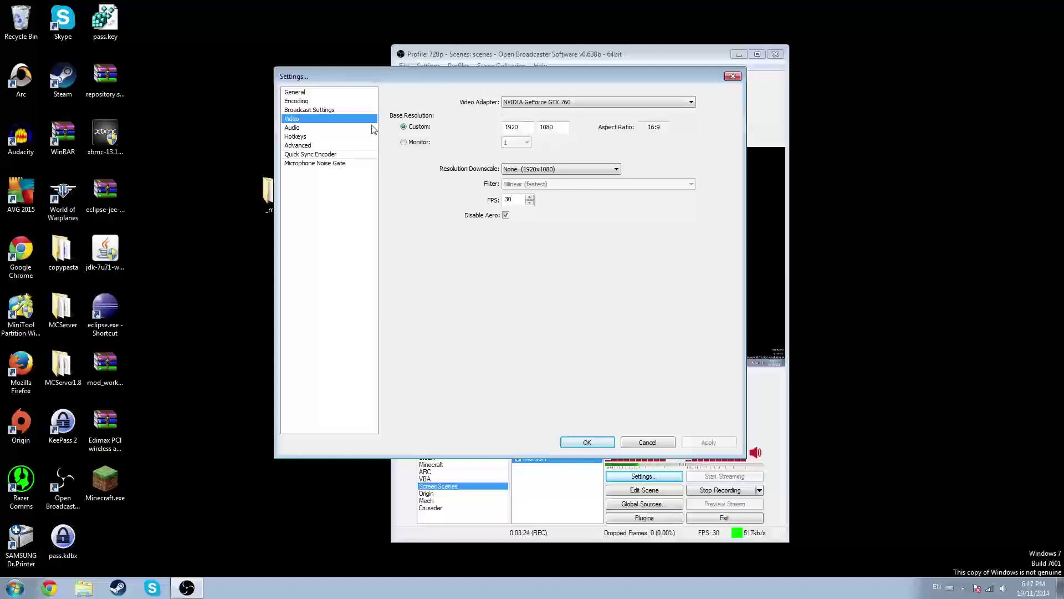
pyautogui.click(524, 170)
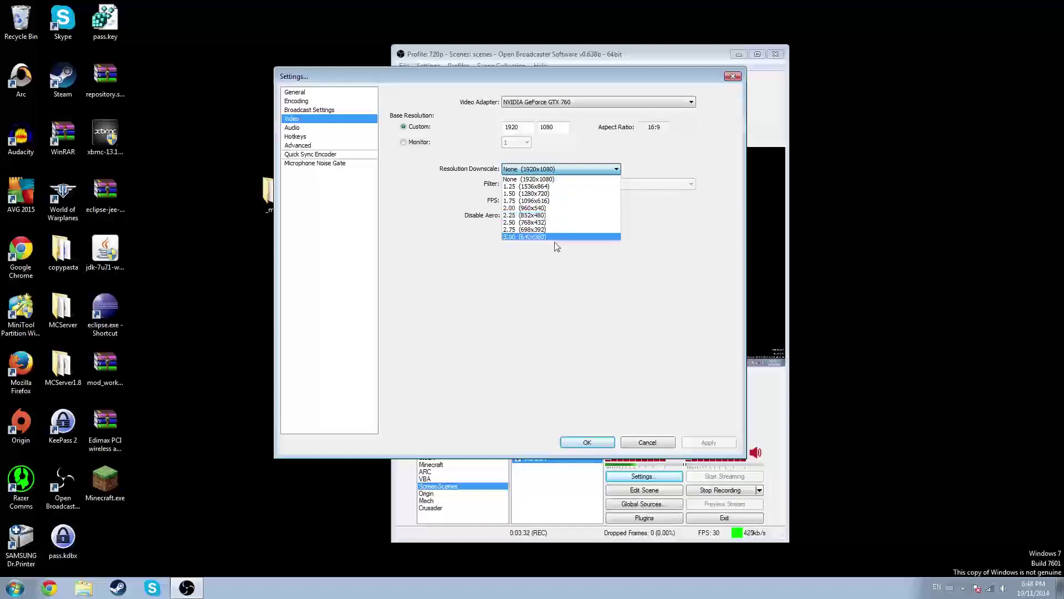
pyautogui.click(546, 275)
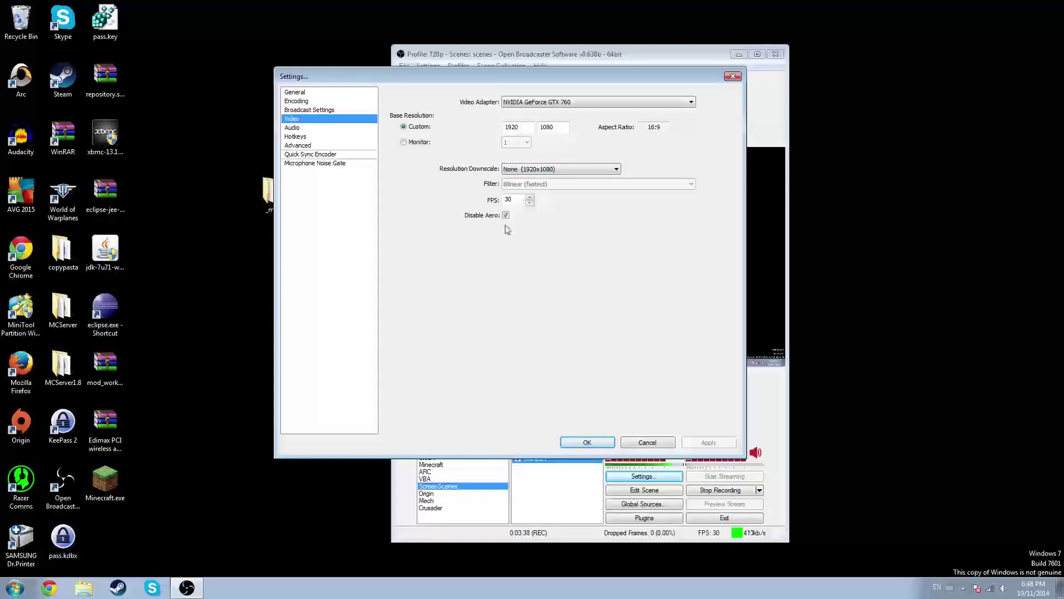
# - Keep Default desktop audio and the Realtek microphone in Audio settings, then move to Hotkeys
pyautogui.click(291, 130)
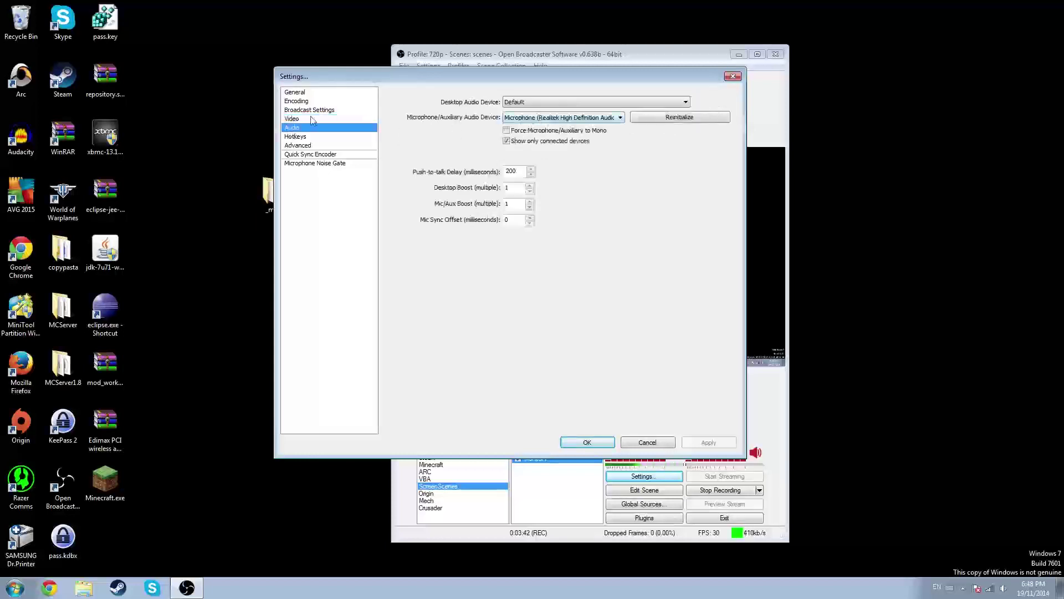
pyautogui.click(576, 102)
pyautogui.click(575, 102)
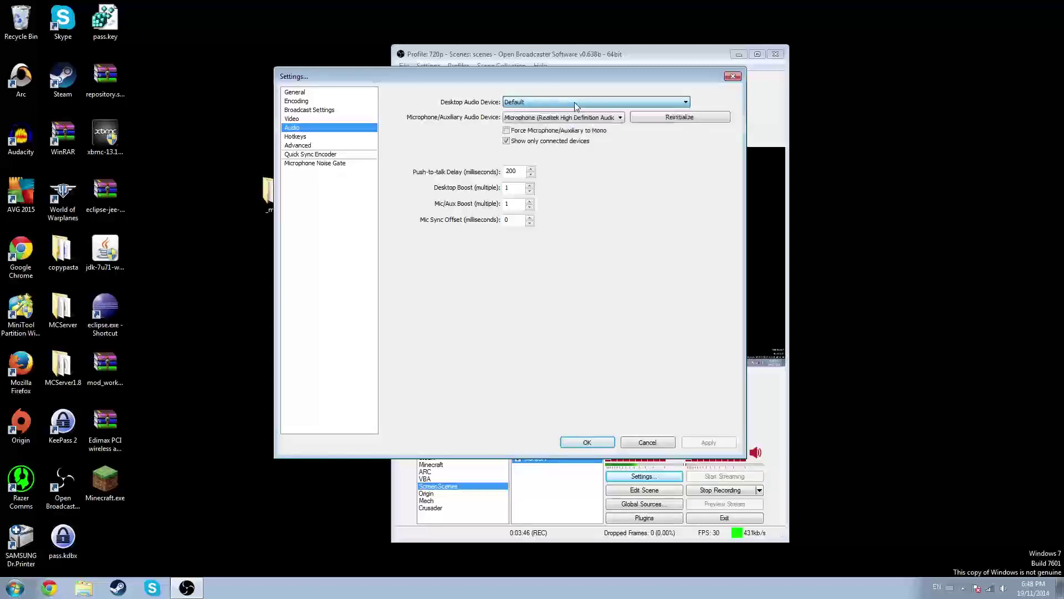
pyautogui.click(577, 119)
pyautogui.click(582, 191)
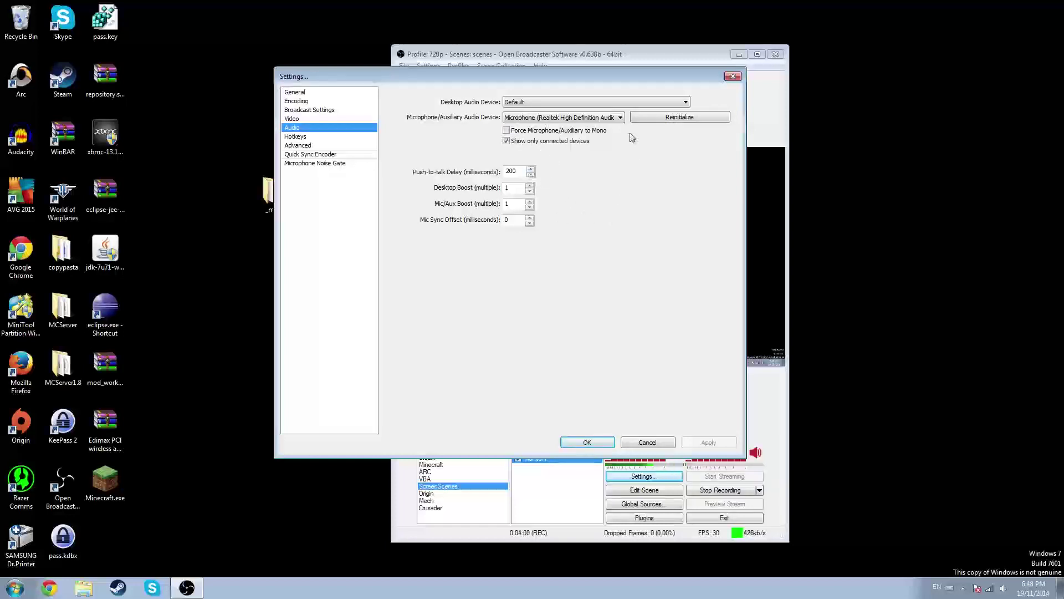
pyautogui.click(296, 137)
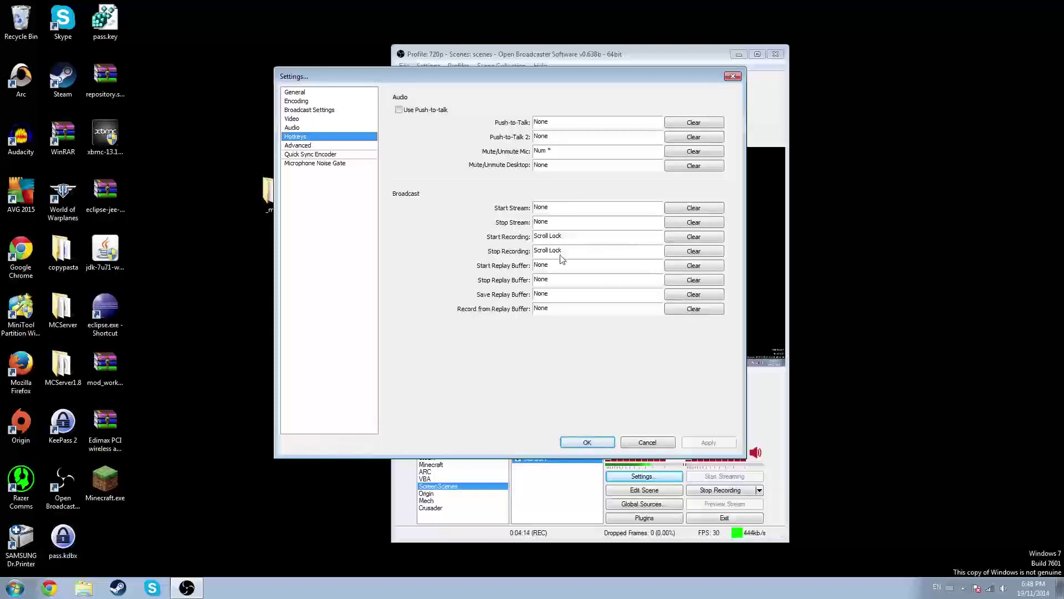
# - Review Advanced settings (veryfast preset, main profile, keyframe interval 2), then view Quick Sync Encoder
pyautogui.click(297, 145)
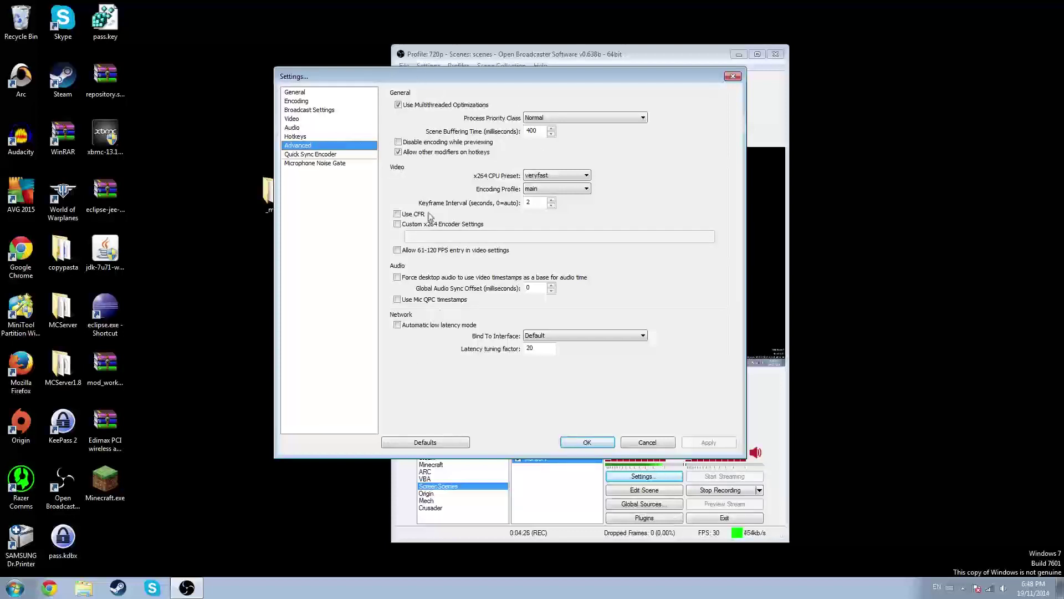
pyautogui.click(290, 158)
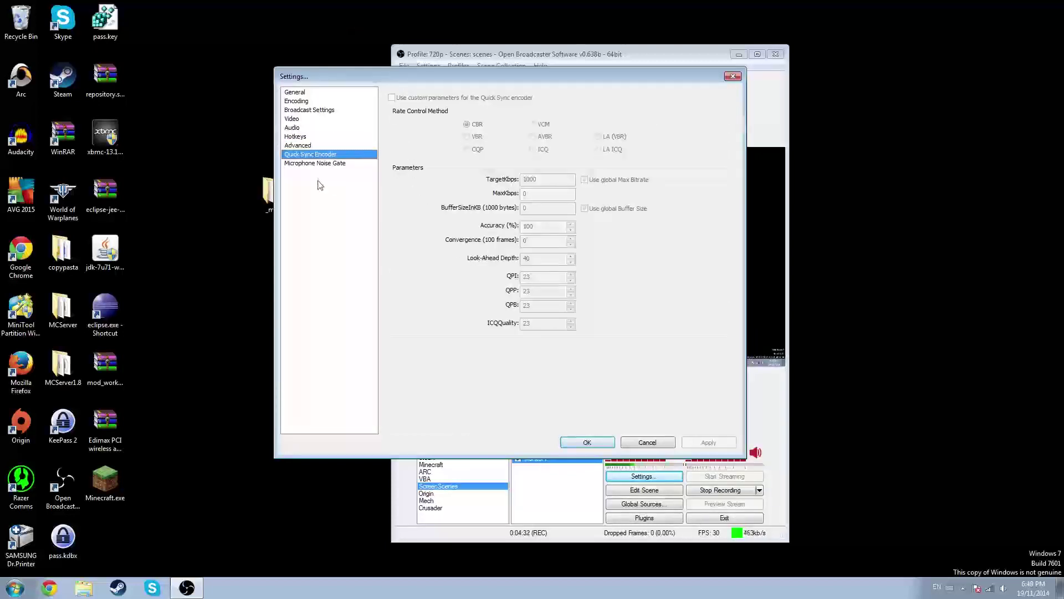
# - Look through Noise Gate, Video, Broadcast and Encoding settings unchanged, then bring Chrome forward
pyautogui.click(310, 163)
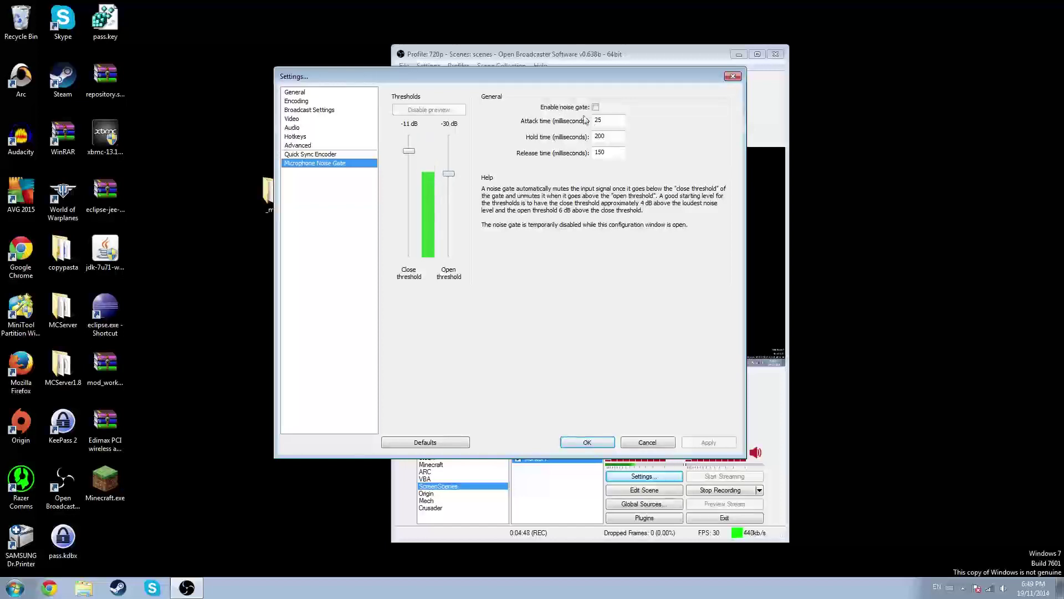
pyautogui.click(308, 118)
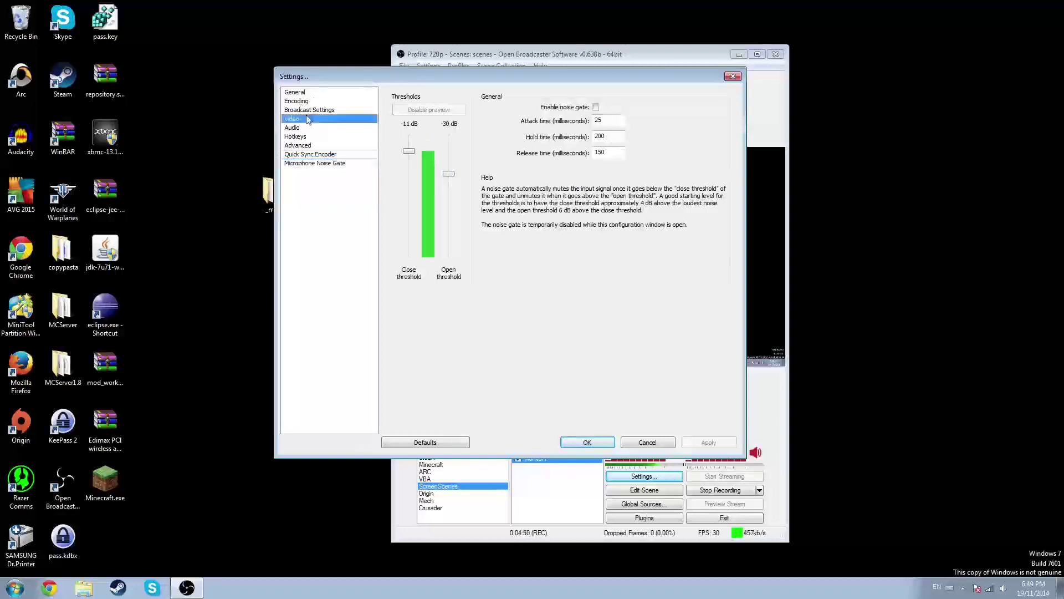
pyautogui.click(311, 110)
pyautogui.click(317, 120)
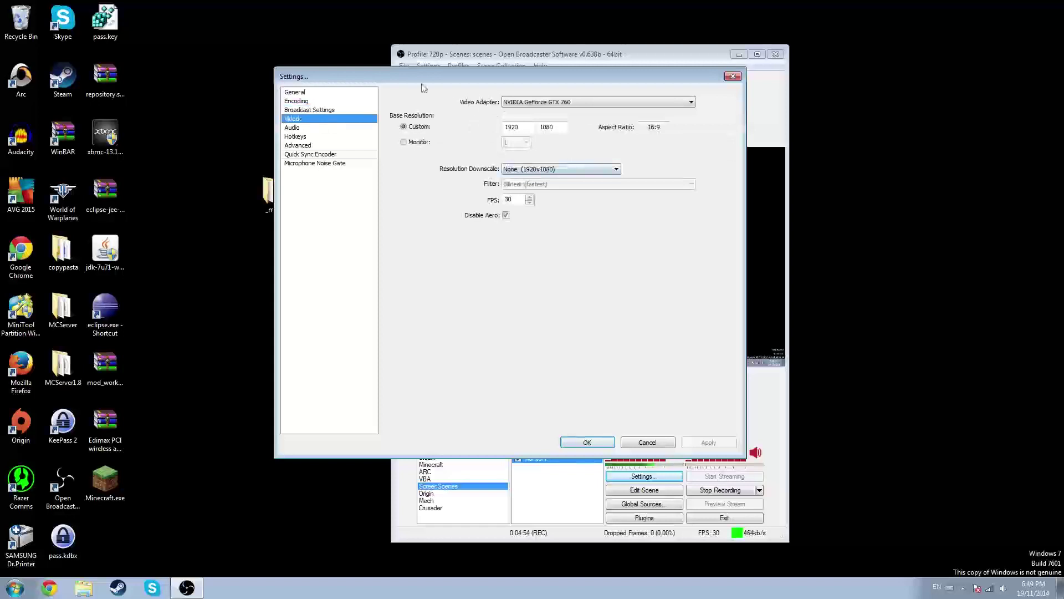
pyautogui.click(289, 101)
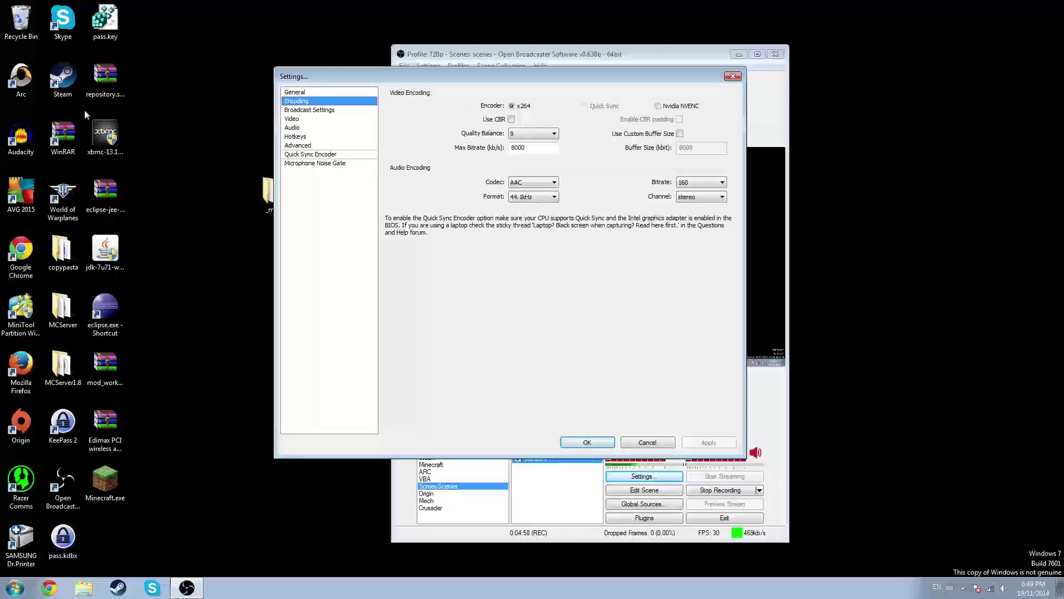
pyautogui.click(62, 589)
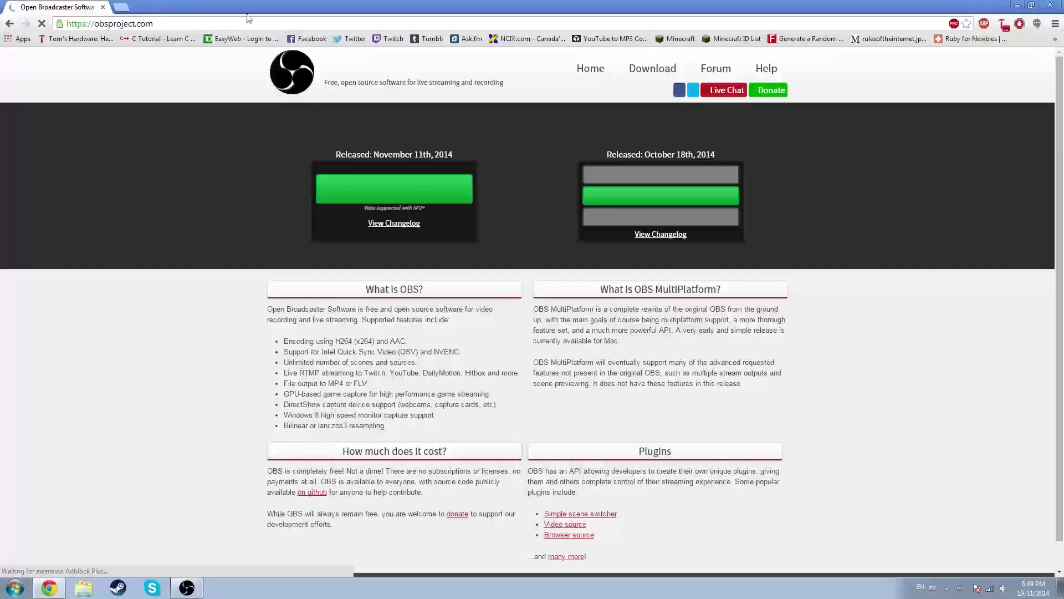
# - Load twitch.tv in Chrome, open the account menu, then return to the OBS settings
pyautogui.click(268, 25)
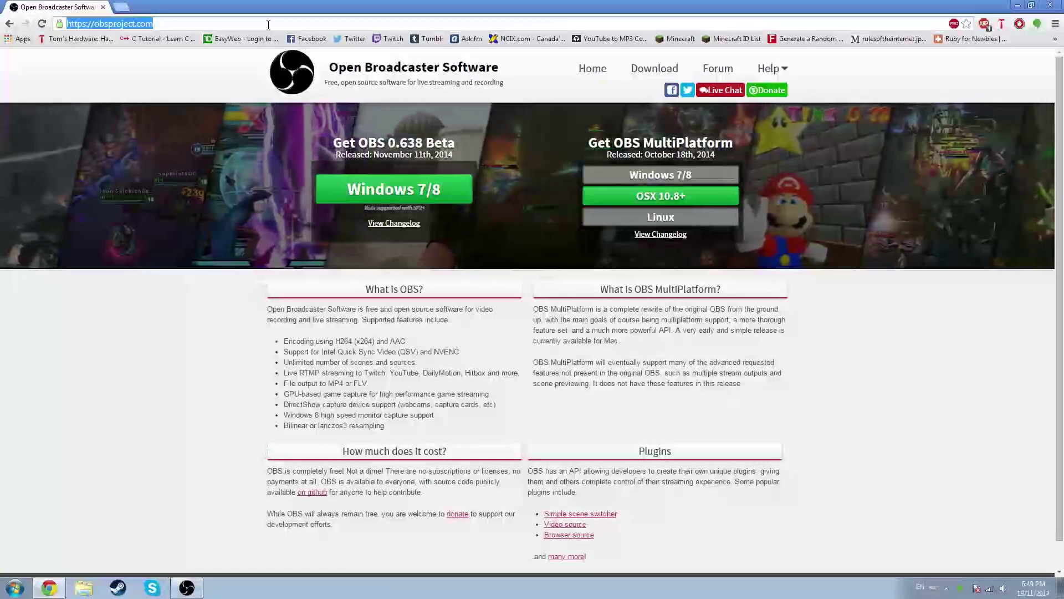
pyautogui.write('t')
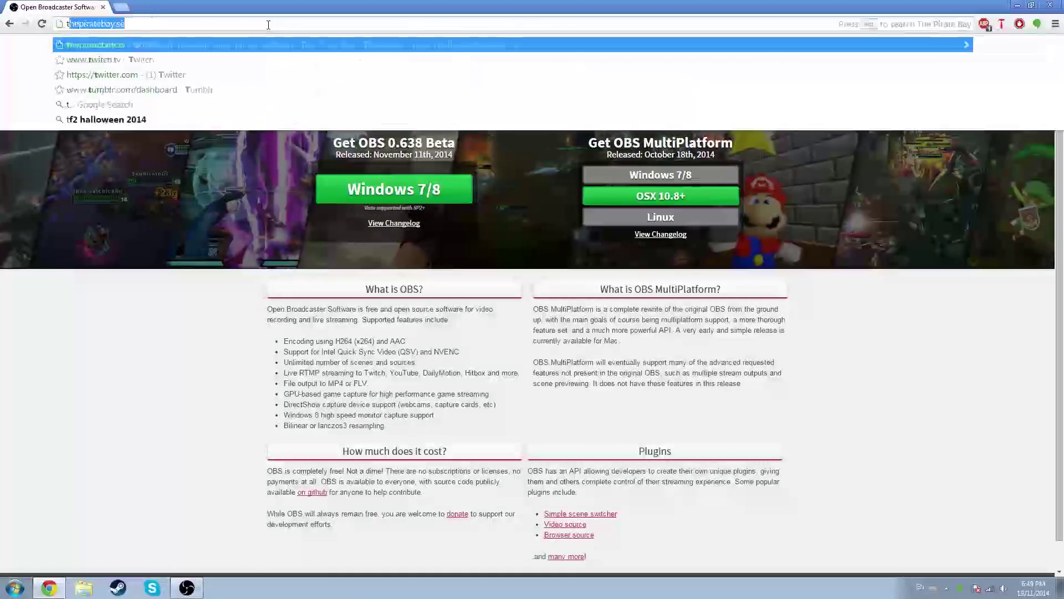
pyautogui.write('witch.tv')
pyautogui.press('Return')
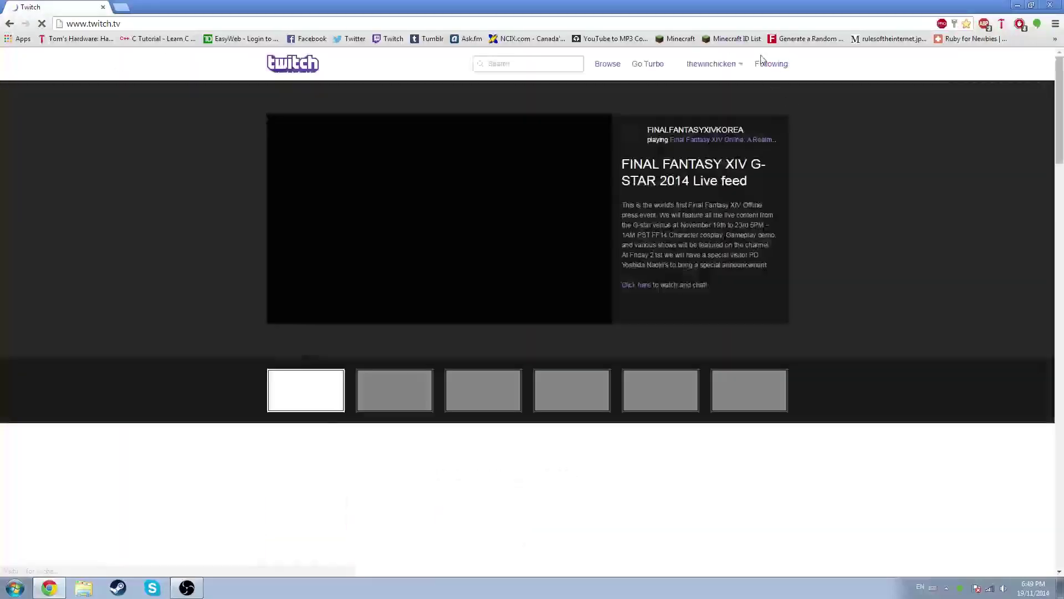
pyautogui.click(739, 71)
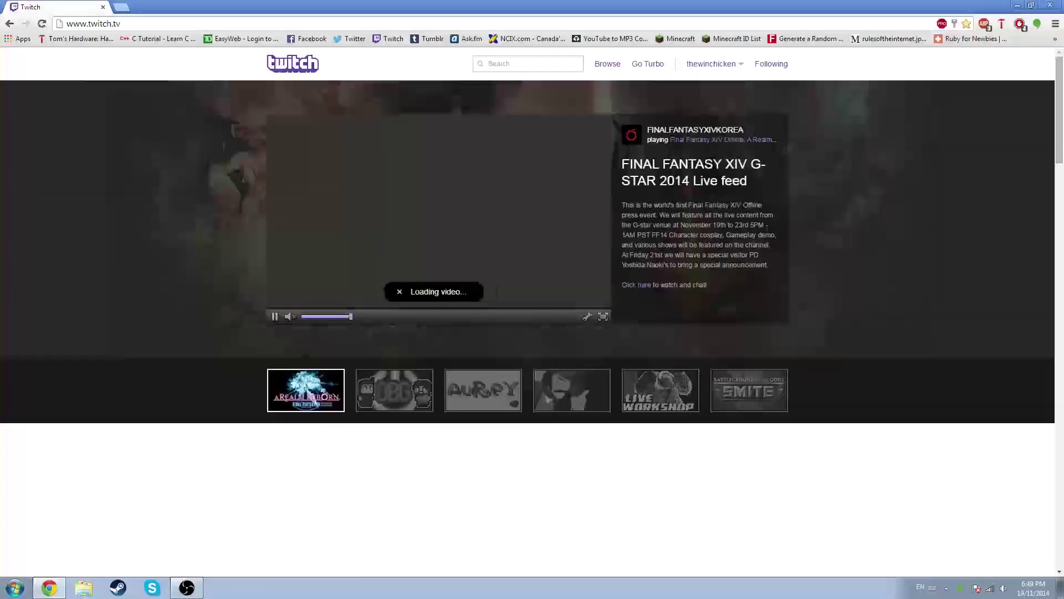
pyautogui.hotkey('alt', 'Tab')
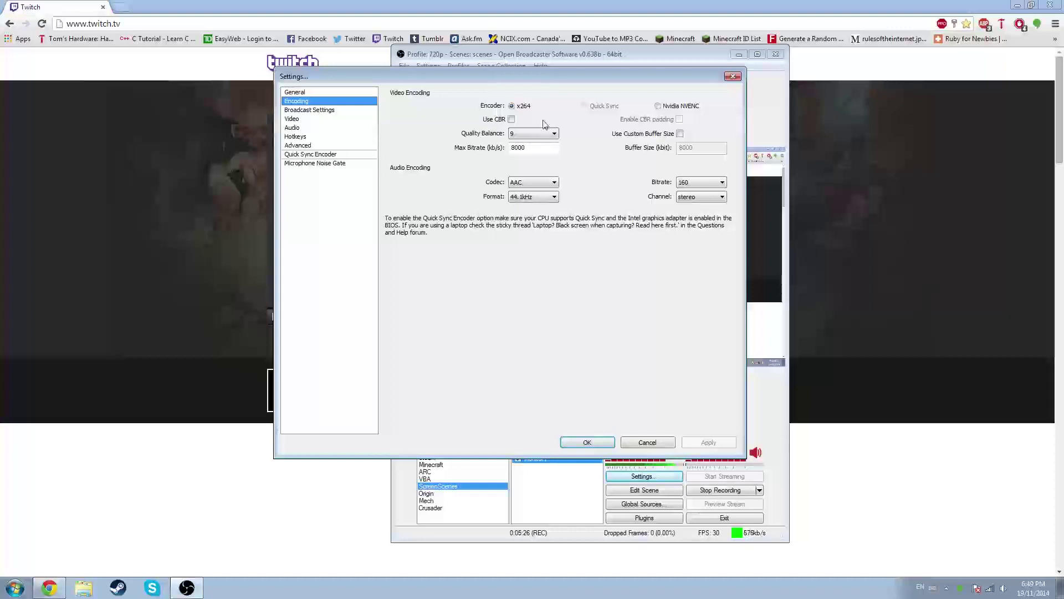
# - Switch Broadcast Settings to Live Stream mode, clear the old stream key and apply
pyautogui.click(309, 110)
pyautogui.click(552, 102)
pyautogui.click(549, 109)
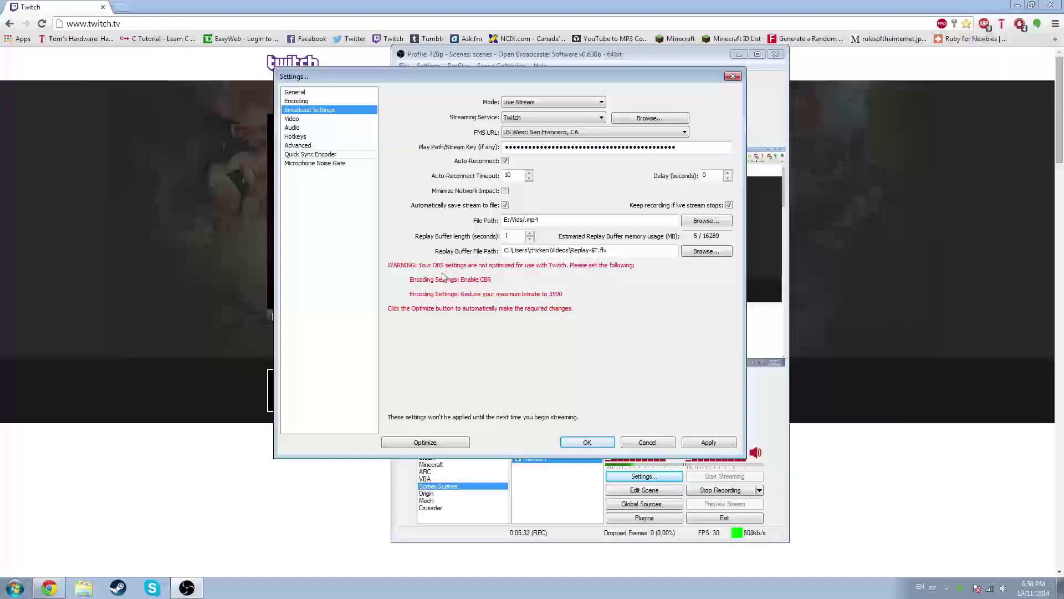
pyautogui.doubleClick(596, 146)
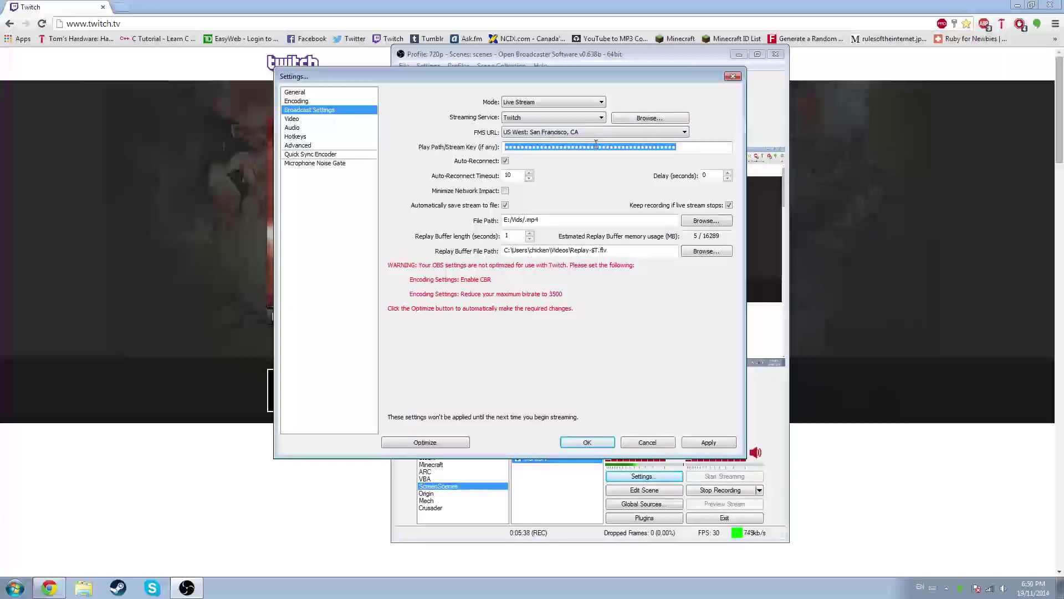
pyautogui.press('BackSpace')
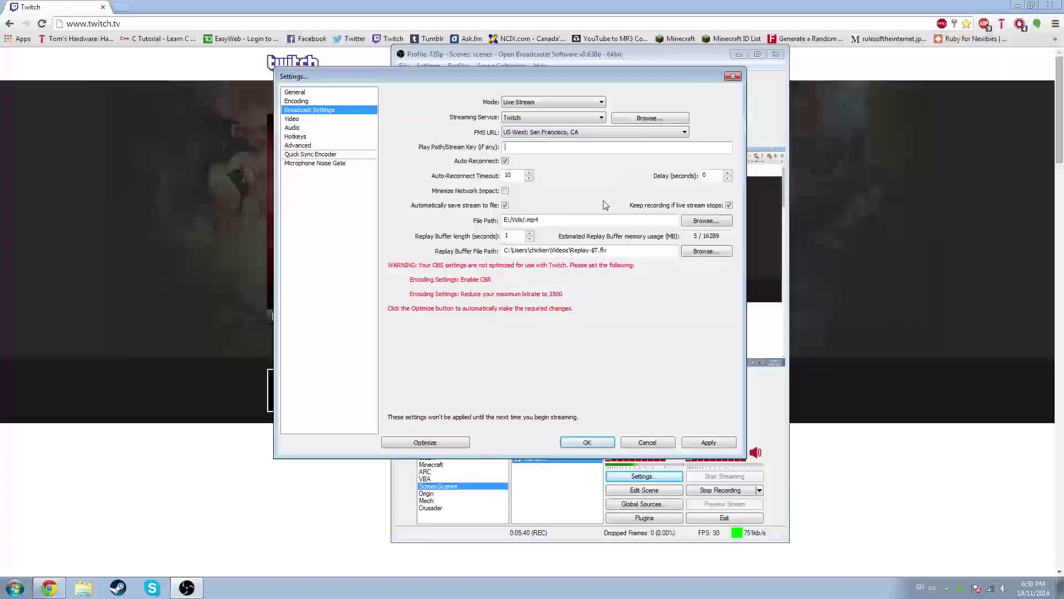
pyautogui.click(709, 442)
pyautogui.click(643, 117)
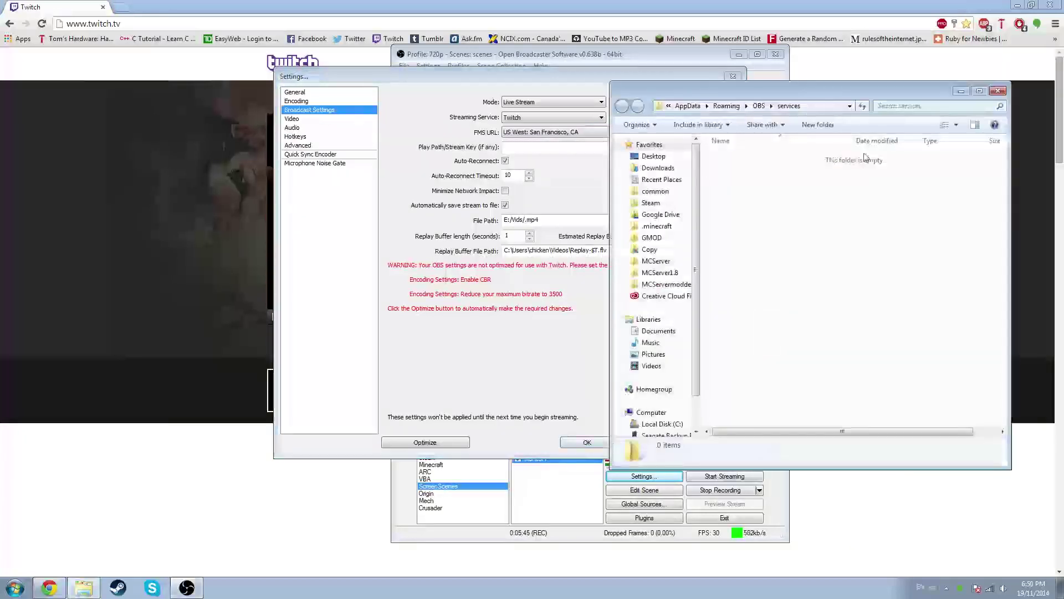
pyautogui.click(998, 90)
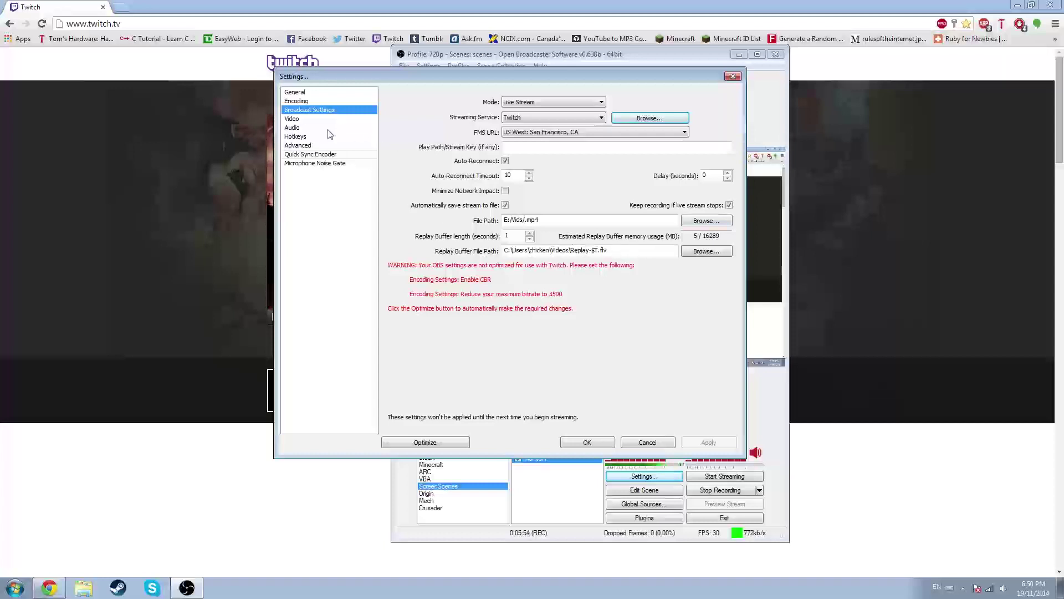
# - Keep Live Stream with Twitch and select the US West: San Francisco, CA server
pyautogui.click(541, 103)
pyautogui.click(551, 114)
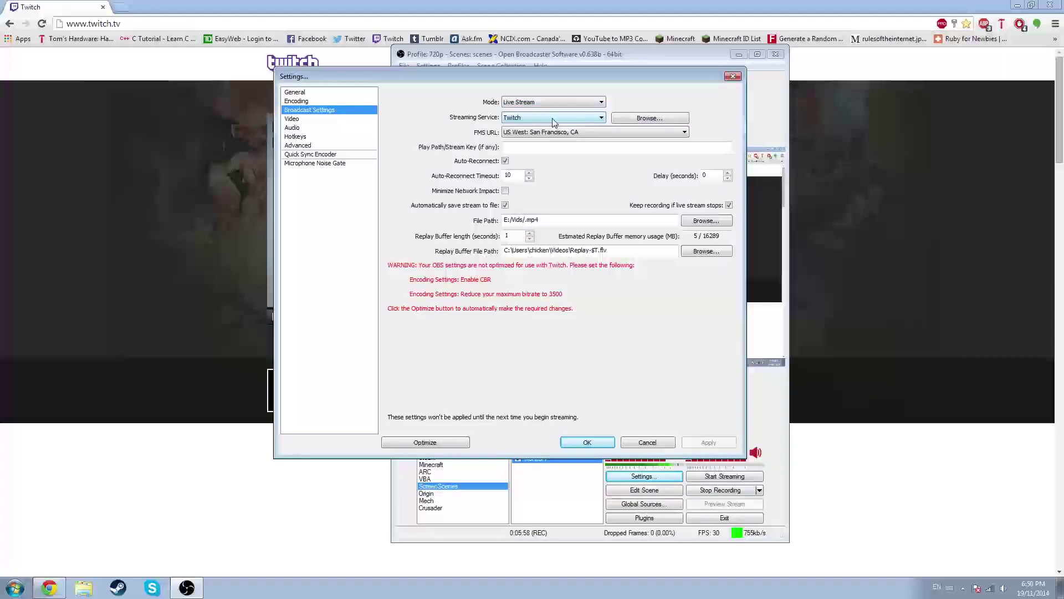
pyautogui.click(554, 118)
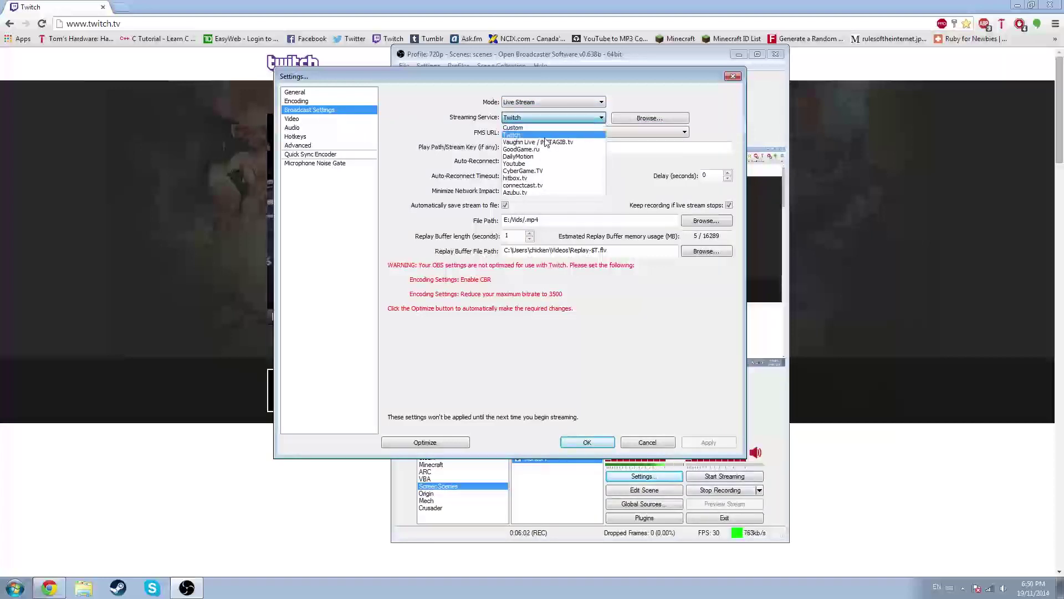
pyautogui.click(538, 118)
pyautogui.click(614, 132)
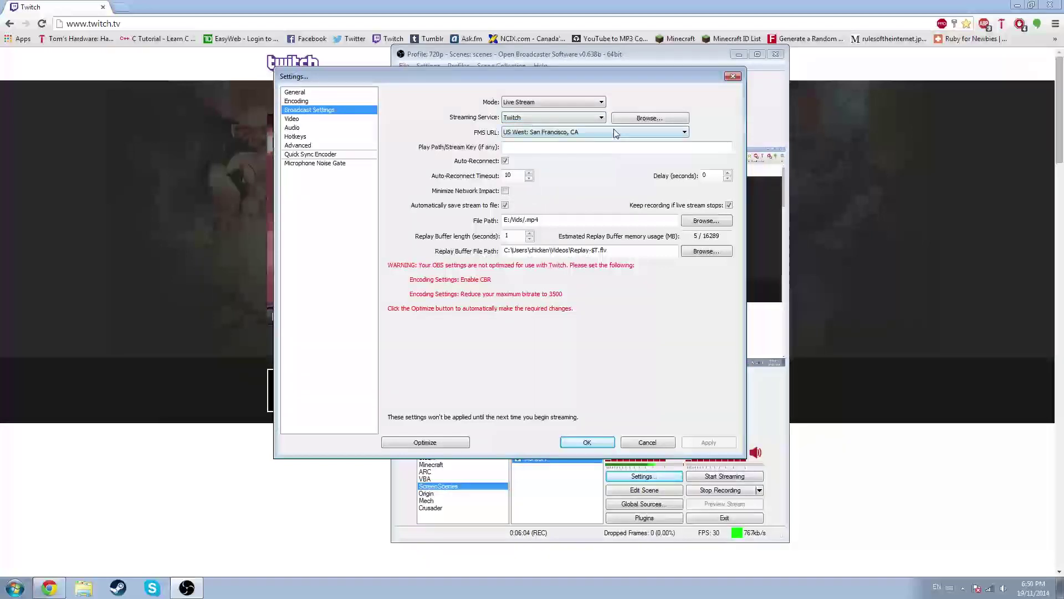
pyautogui.click(614, 131)
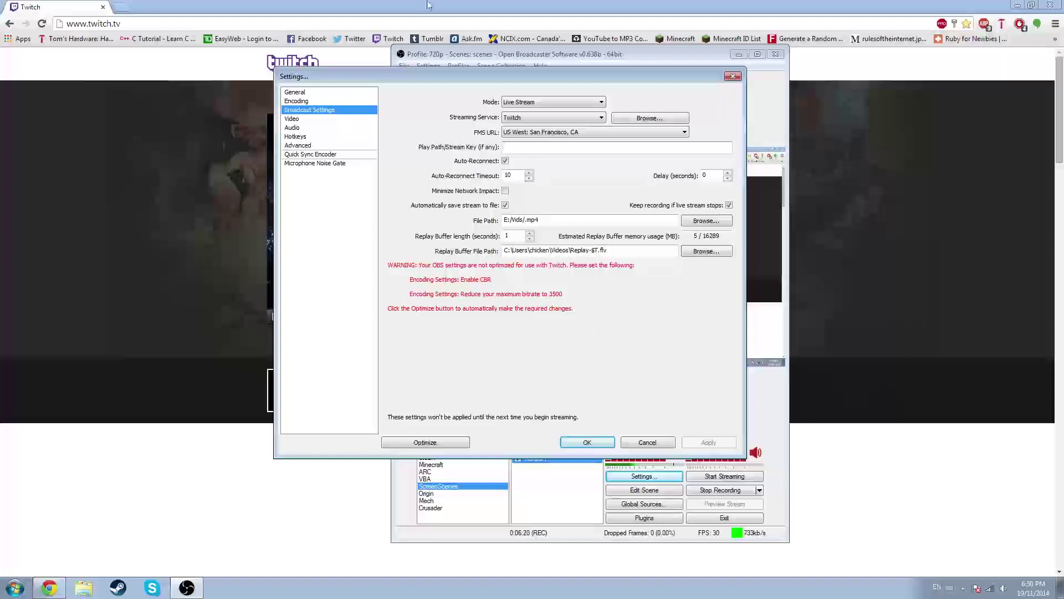
# - Apply the Twitch Optimize fix for CBR at 3500 max bitrate, verify Encoding, and close Settings
pyautogui.click(438, 444)
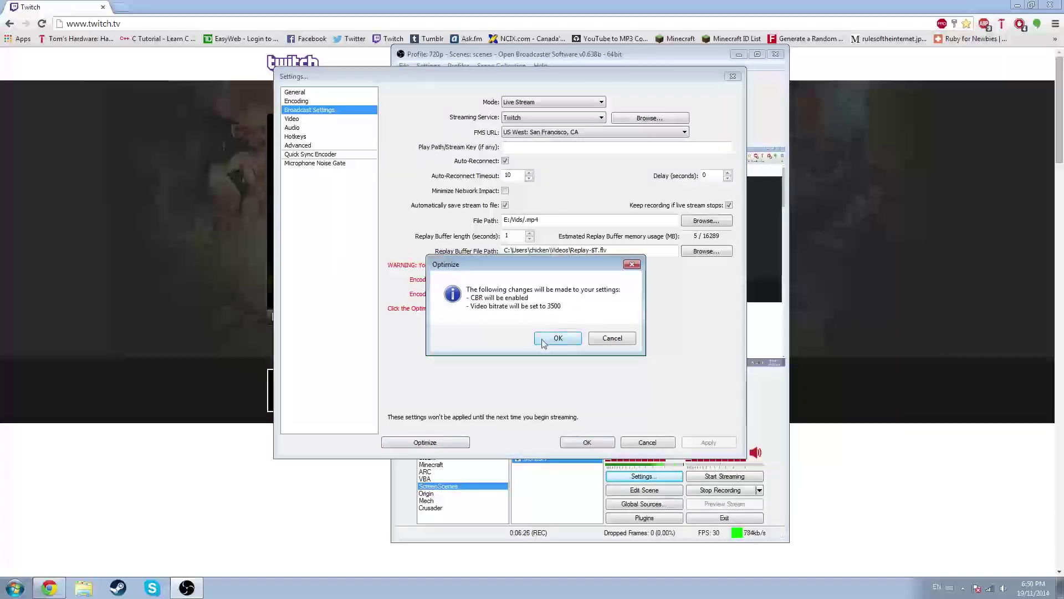
pyautogui.click(542, 339)
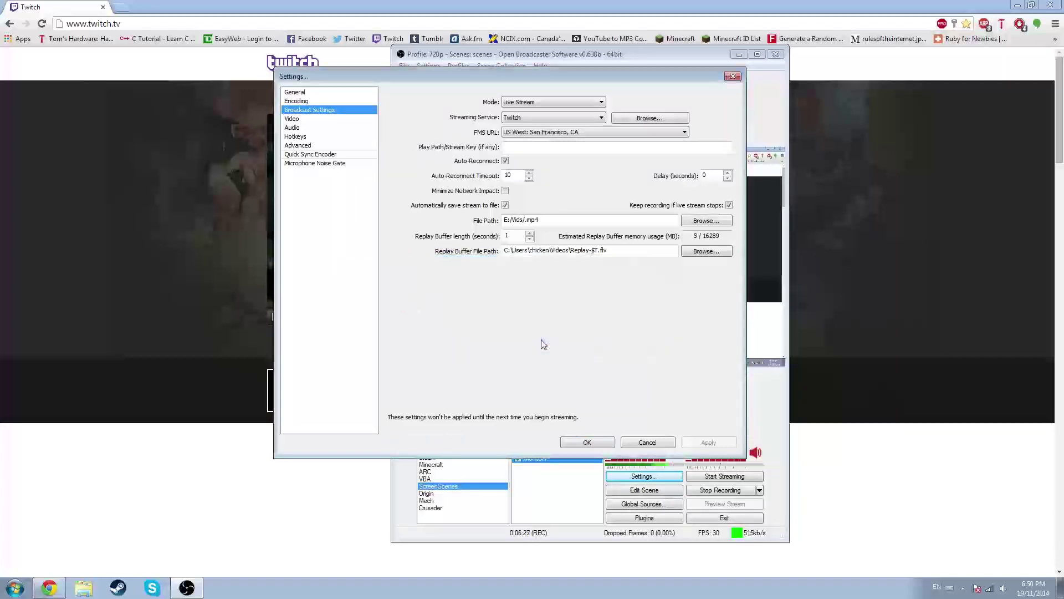
pyautogui.click(299, 102)
pyautogui.click(315, 110)
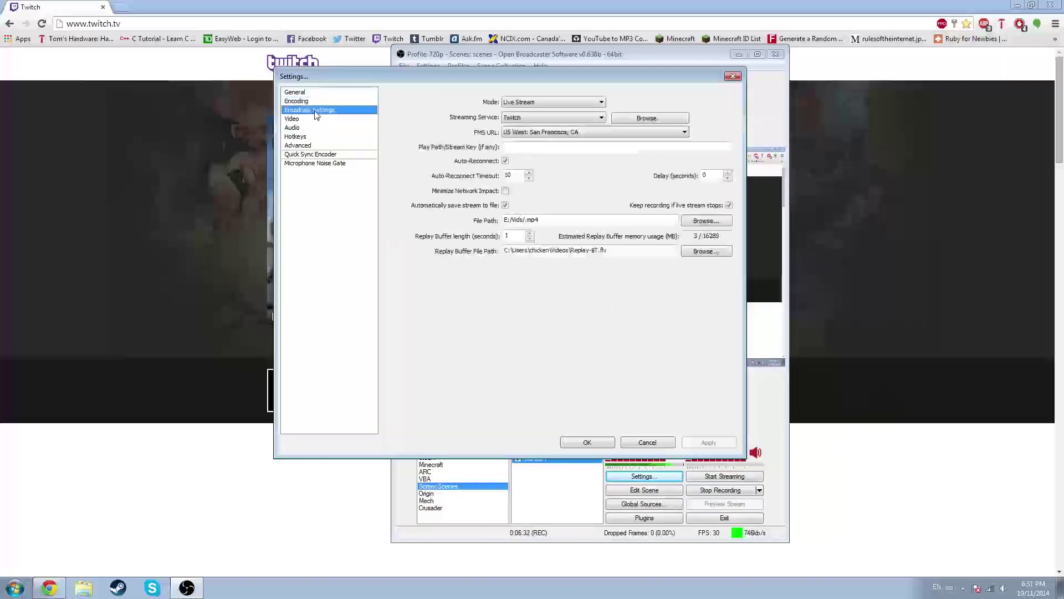
pyautogui.click(311, 101)
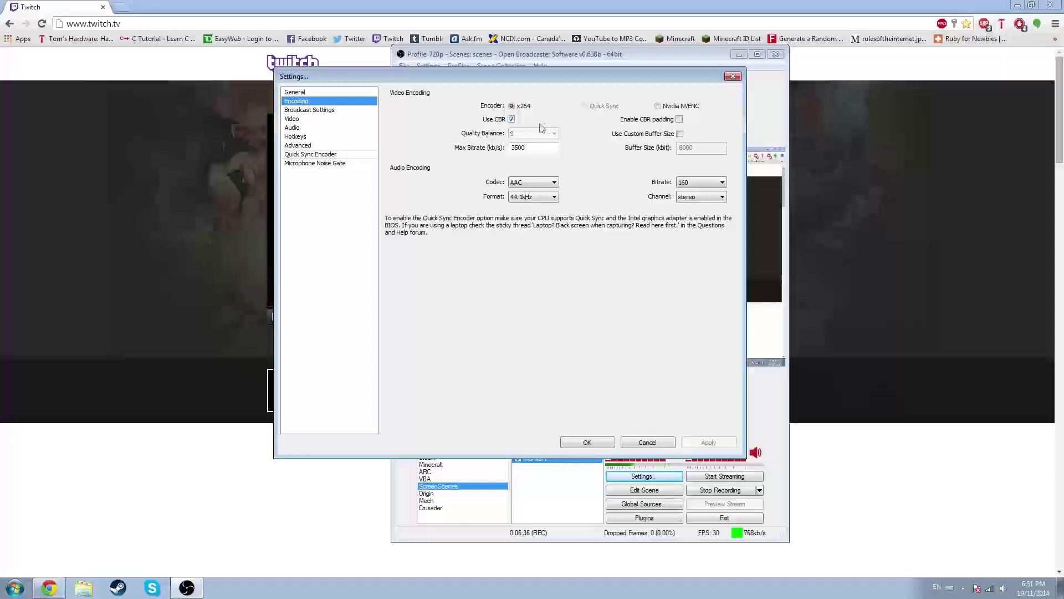
pyautogui.click(320, 110)
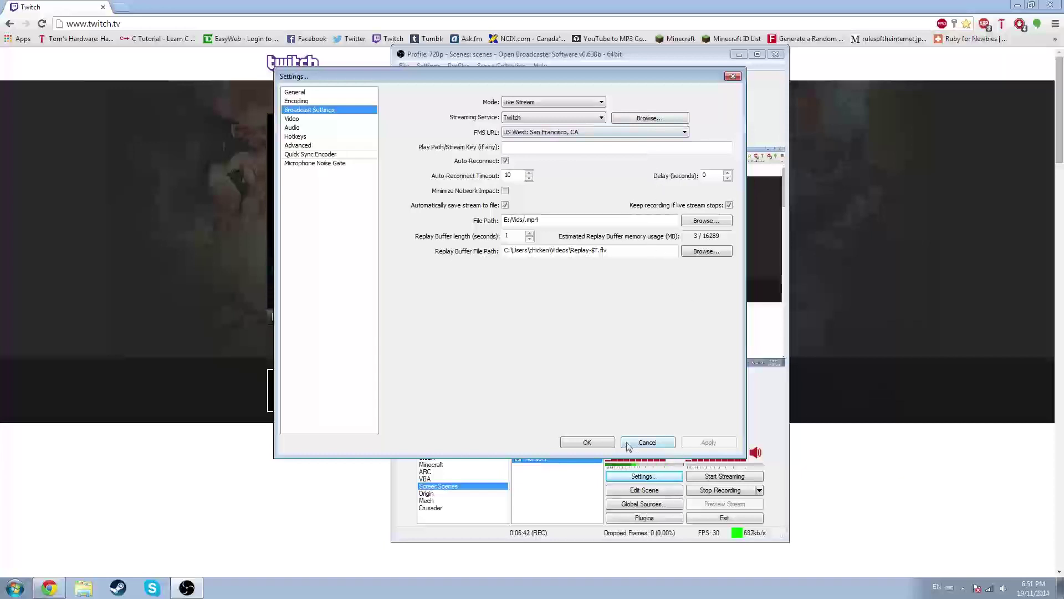
pyautogui.click(587, 442)
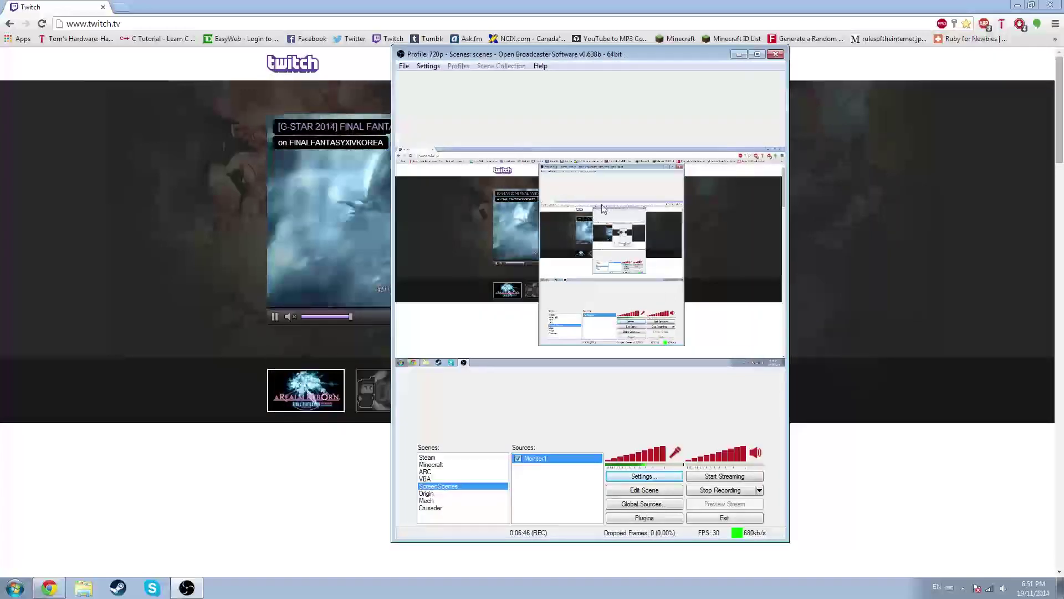
# - Open Twitch's Following list in Chrome, then replace it with a new tab and type 'twitch'
pyautogui.click(108, 221)
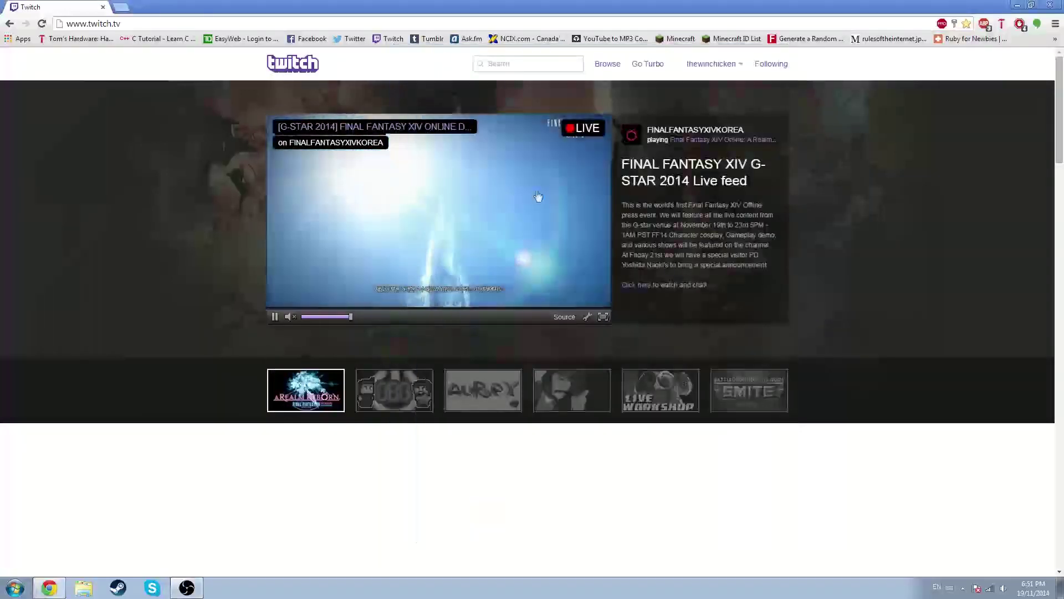
pyautogui.click(772, 65)
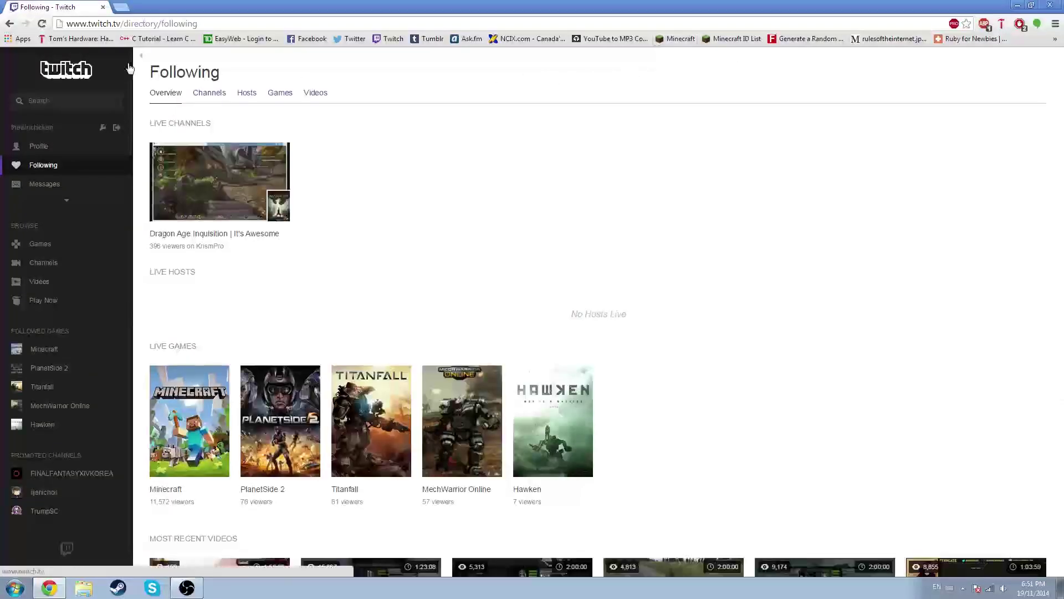
pyautogui.click(120, 7)
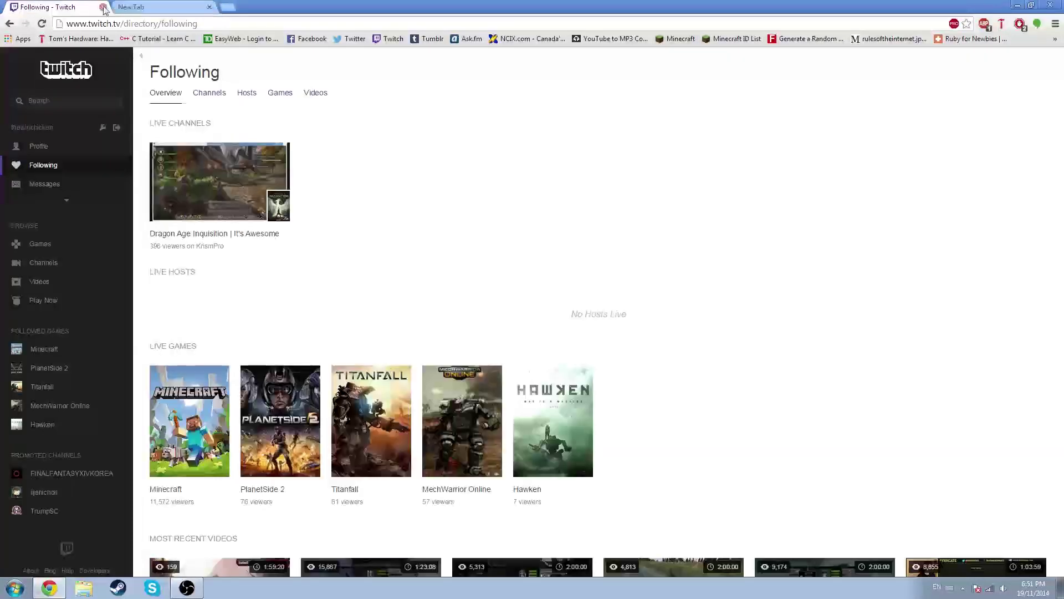
pyautogui.click(103, 6)
pyautogui.write('twitch.tv')
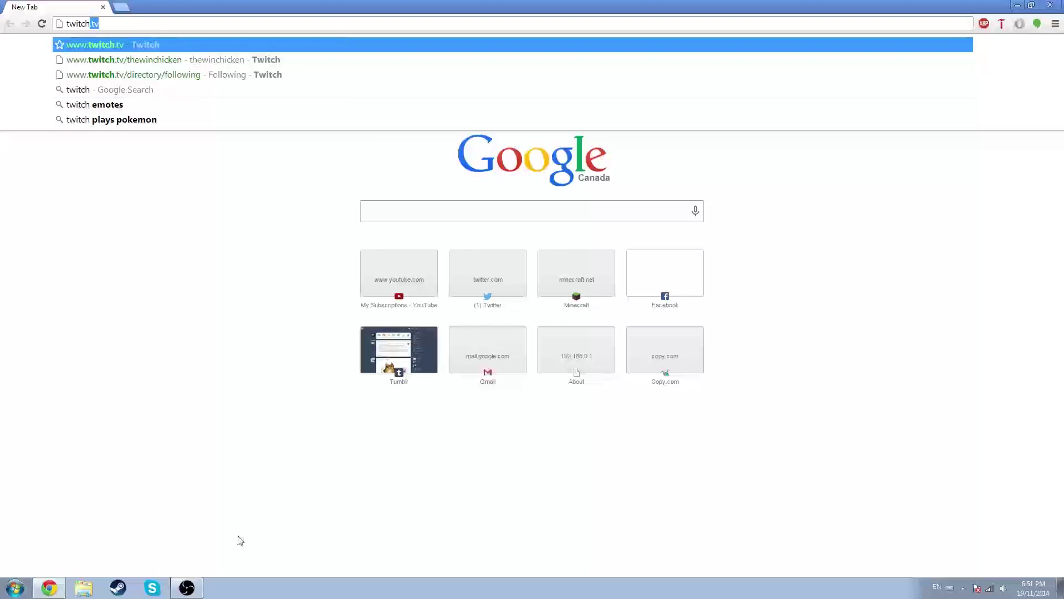
# - Review OBS's Encoding and Broadcast Settings pages, then select the text in Chrome's address bar
pyautogui.click(177, 590)
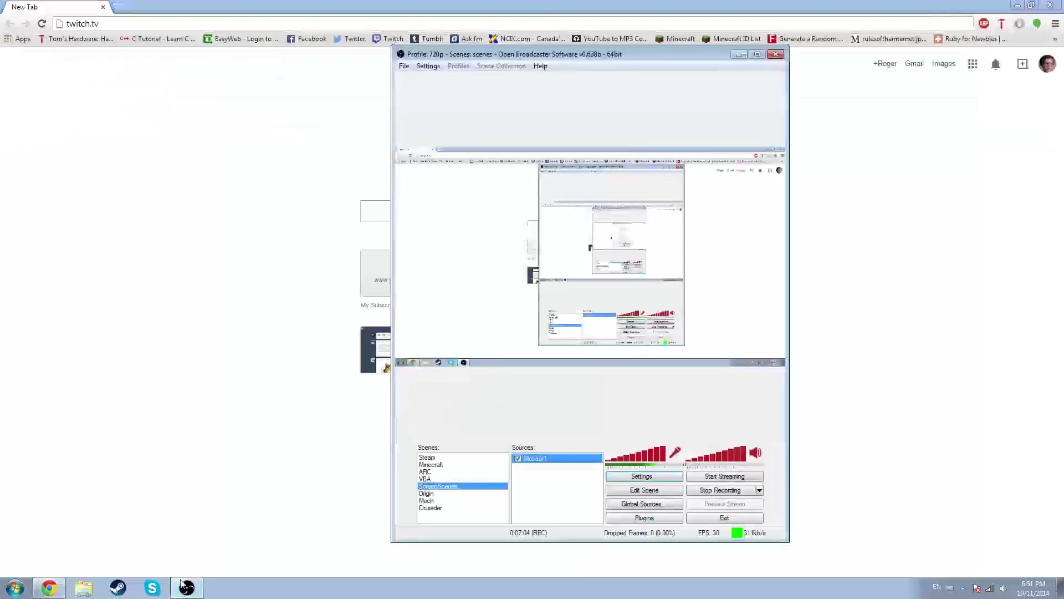
pyautogui.click(655, 476)
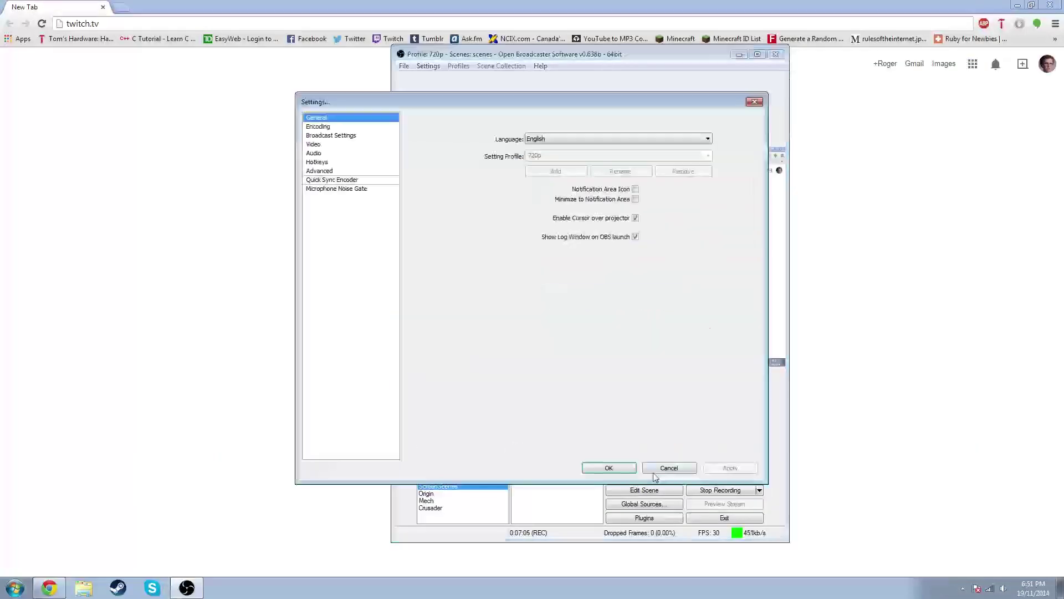
pyautogui.click(339, 127)
pyautogui.click(387, 137)
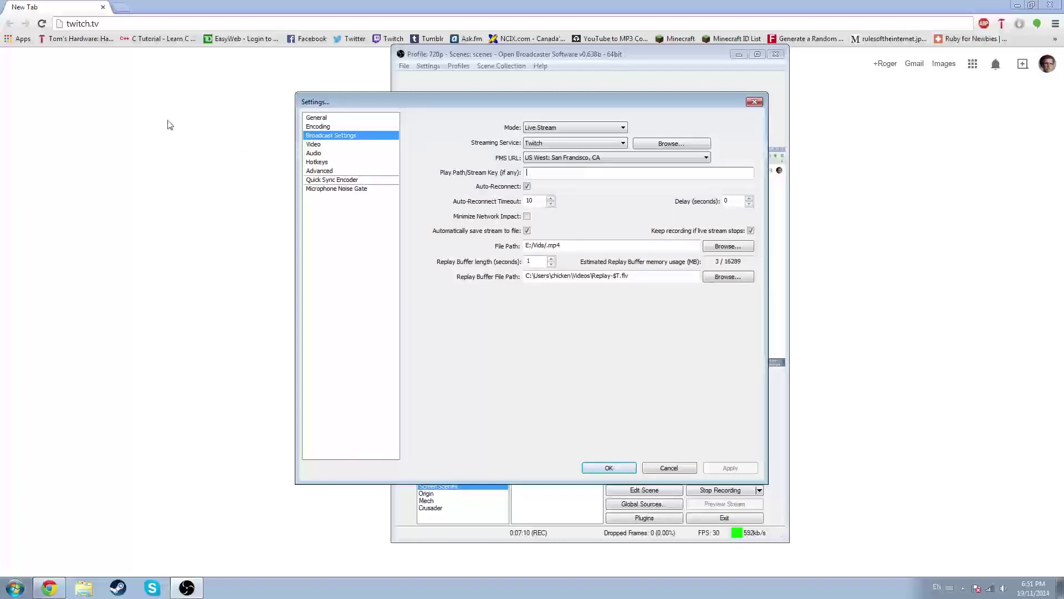
pyautogui.click(73, 27)
pyautogui.hotkey('ctrl', 'a')
# - Search Google for 'twitch stream key' and look at the Twitch help article
pyautogui.press('BackSpace')
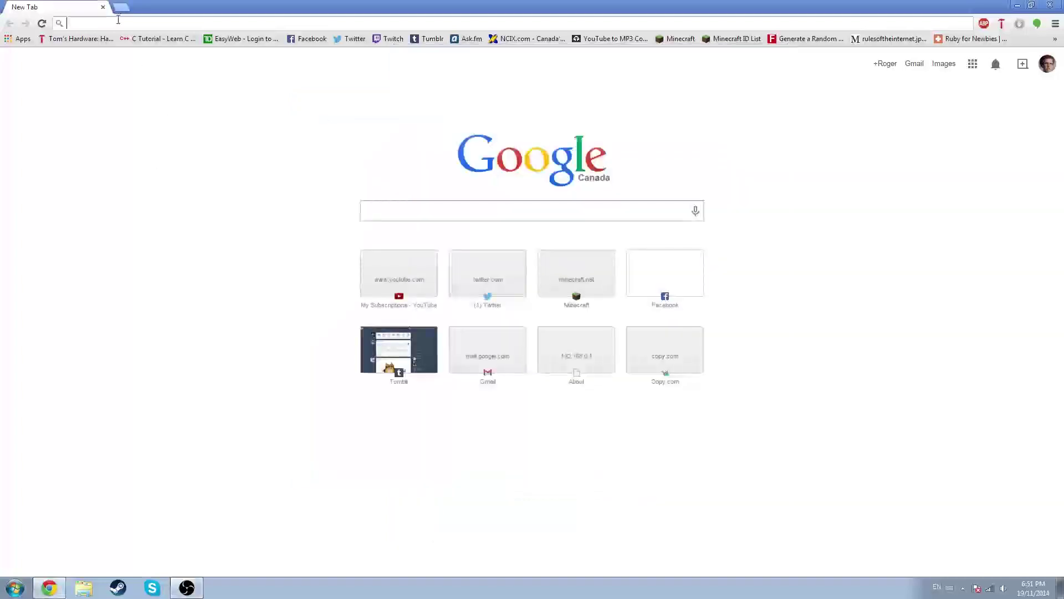
pyautogui.write('twit')
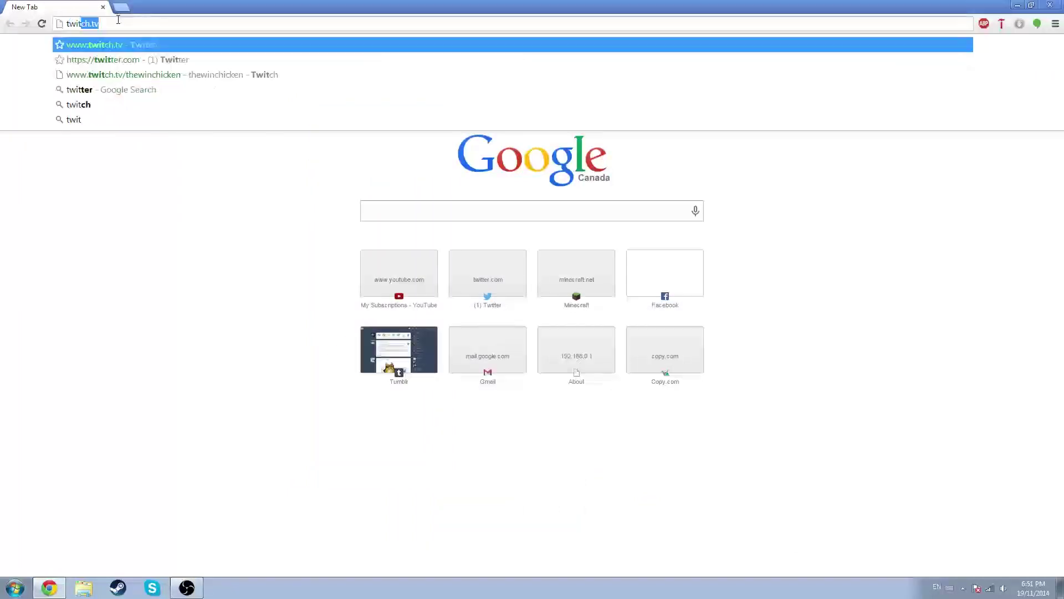
pyautogui.write('ch')
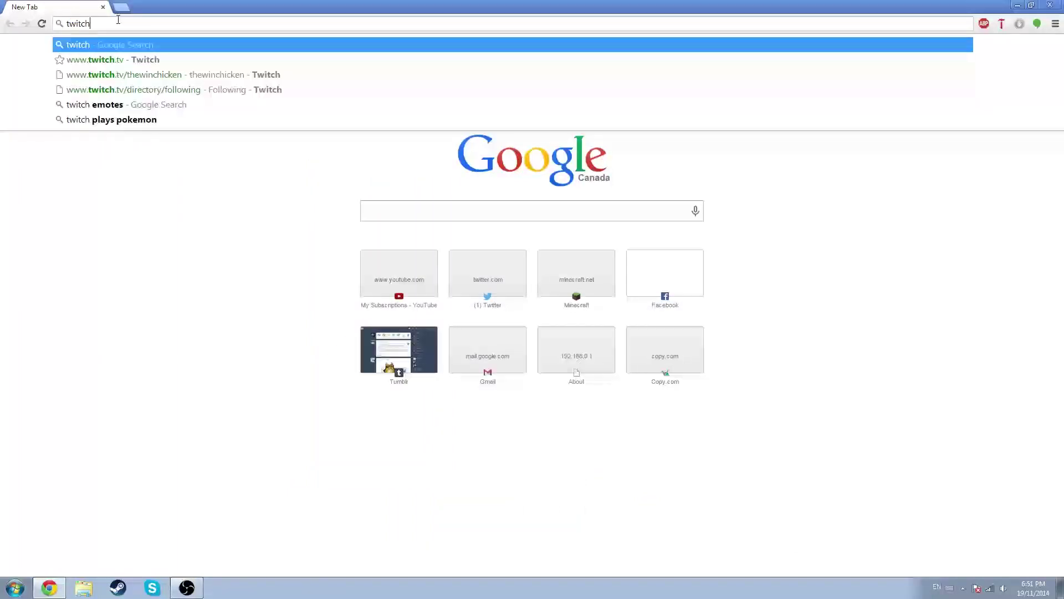
pyautogui.write(' stream')
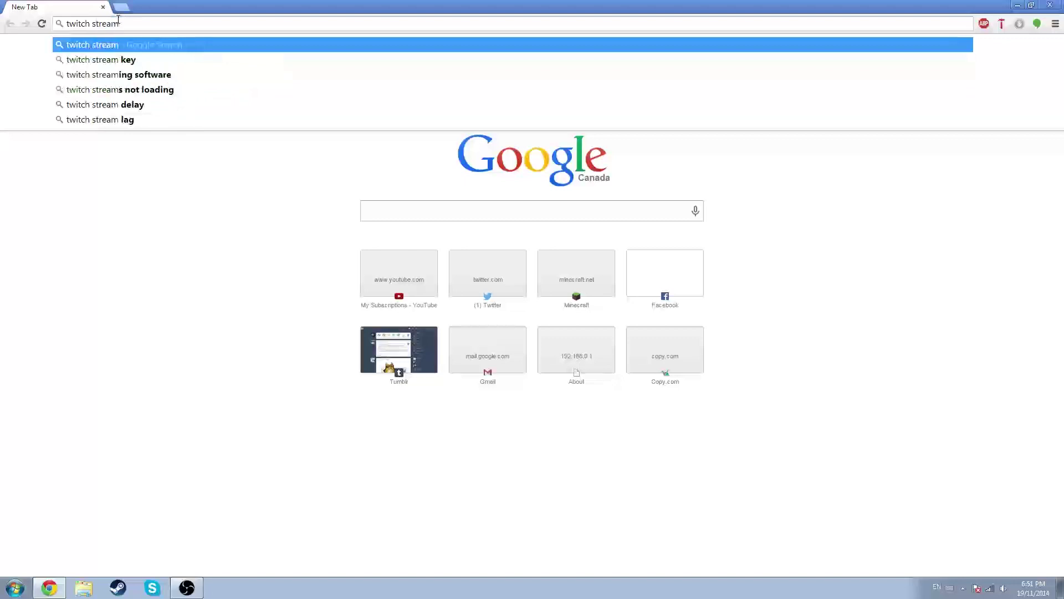
pyautogui.press('Down')
pyautogui.press('Return')
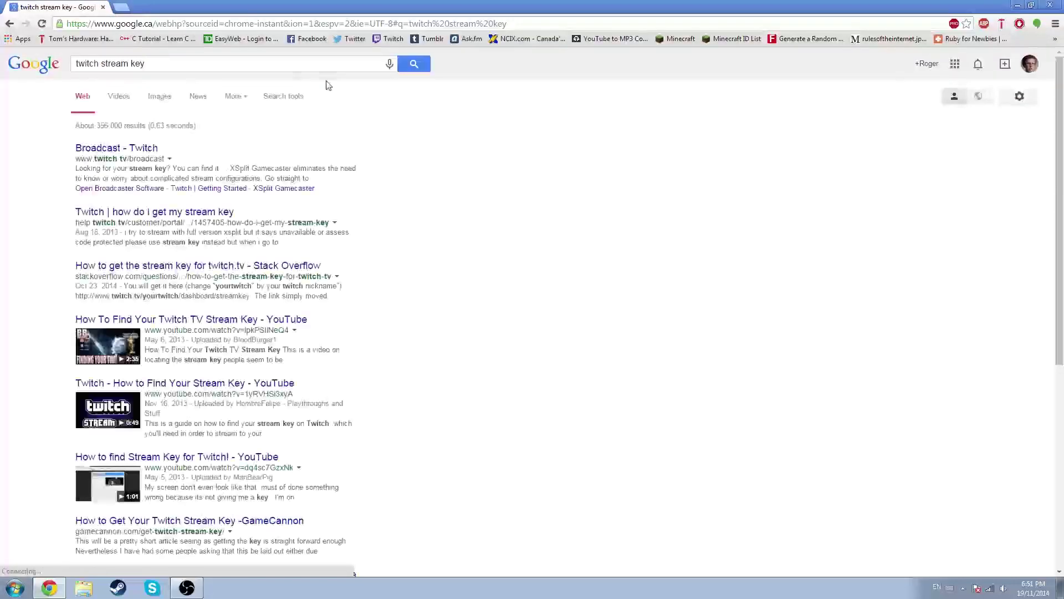
pyautogui.click(198, 214)
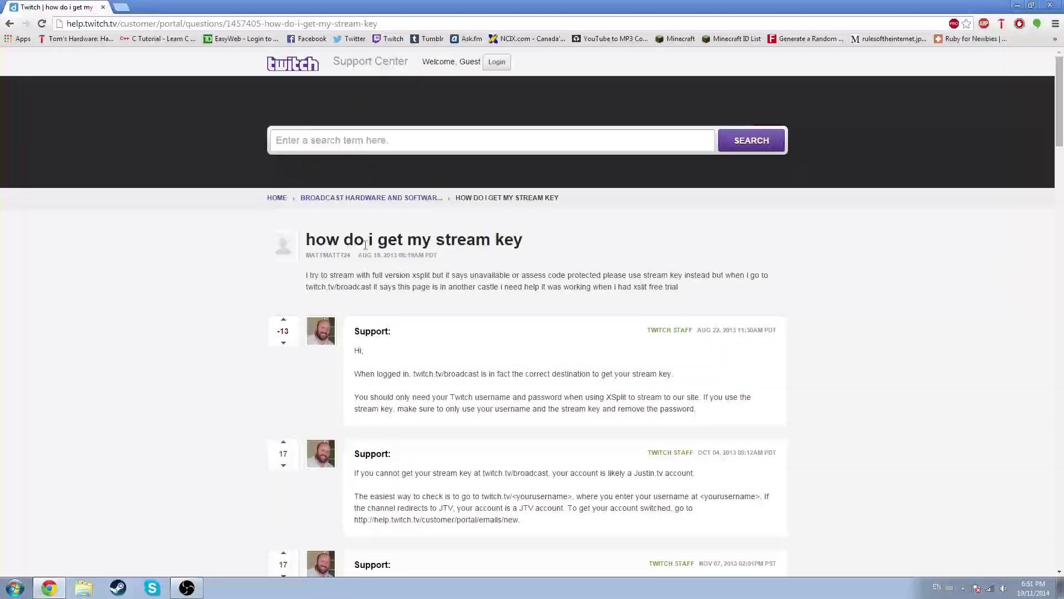
pyautogui.click(9, 24)
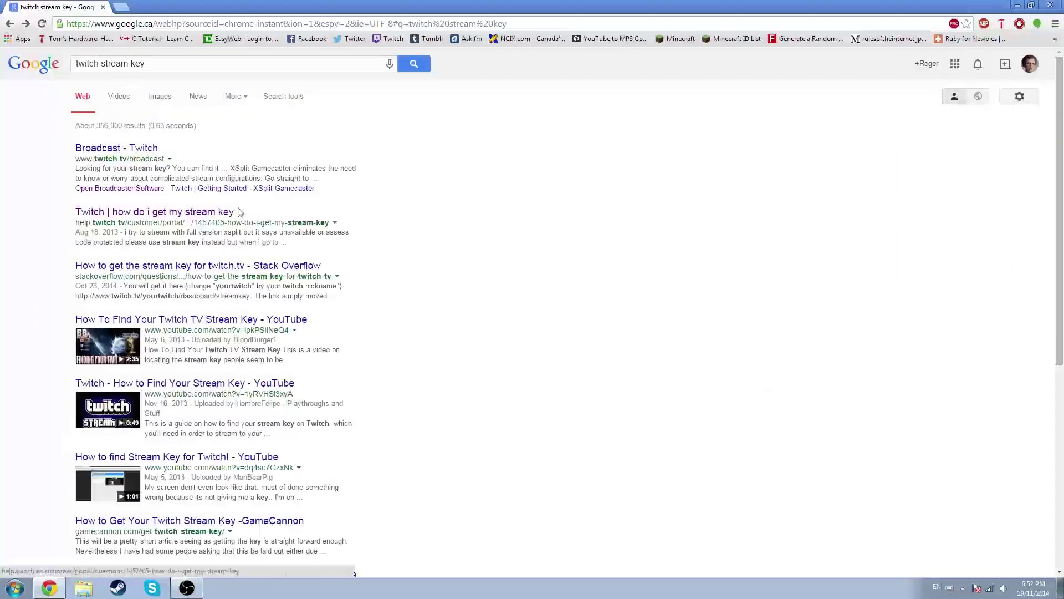
# - Reach the Twitch dashboard's Stream Key page via twitch.tv/broadcast, with OBS Broadcast Settings in front
pyautogui.click(145, 148)
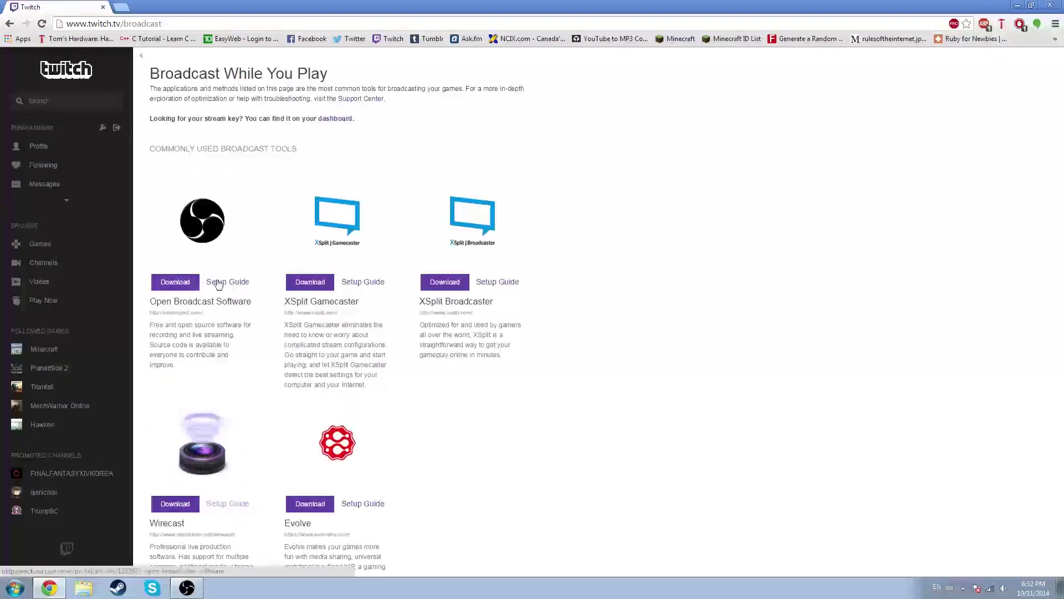
pyautogui.click(335, 119)
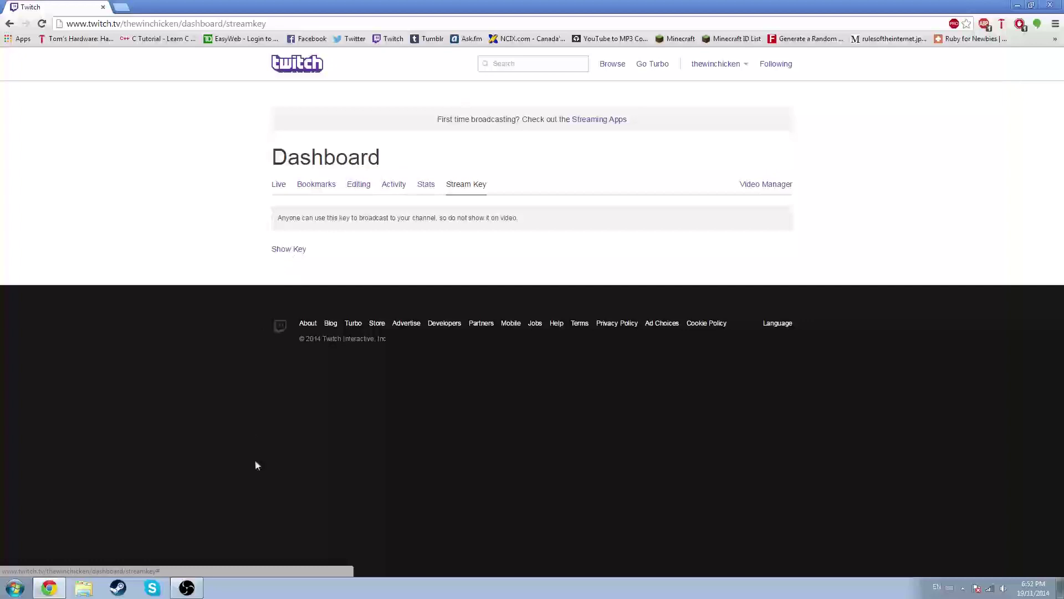
pyautogui.click(198, 595)
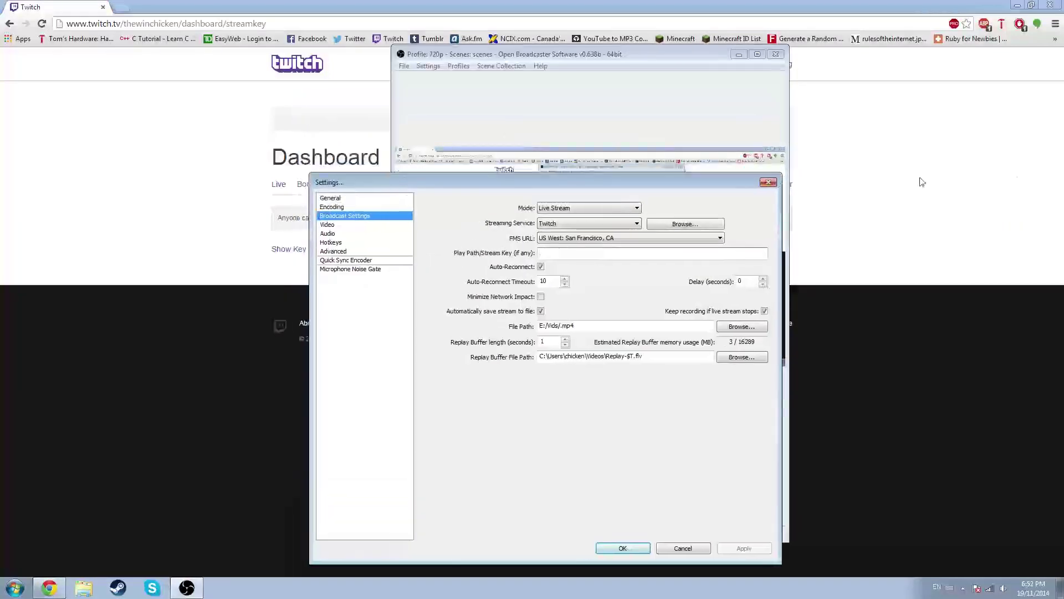
# - Close the OBS Settings dialog and move the main window slightly lower over Twitch
pyautogui.click(768, 182)
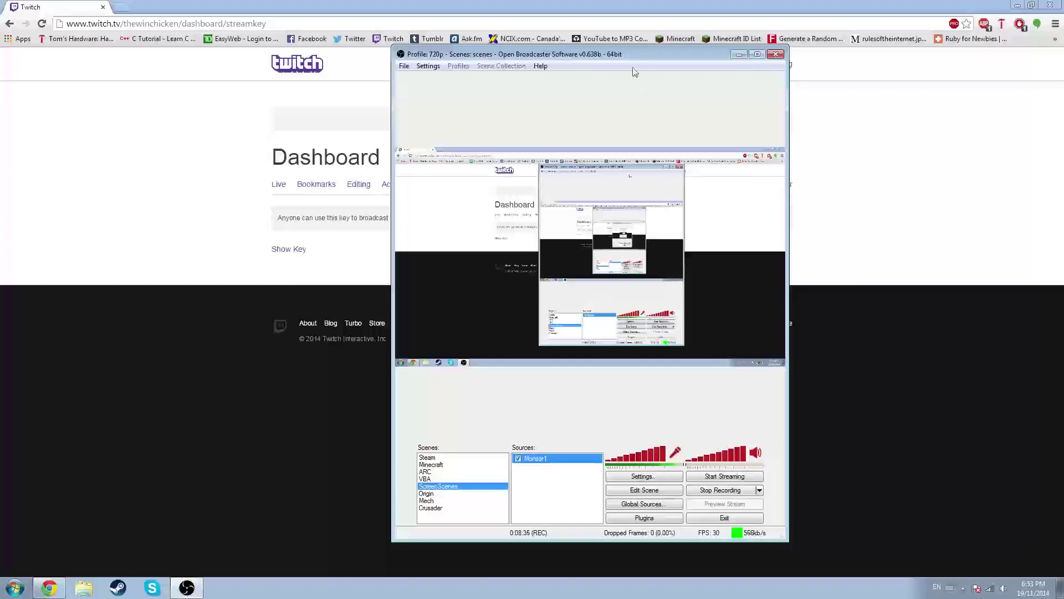
pyautogui.moveTo(564, 59); pyautogui.dragTo(545, 90)
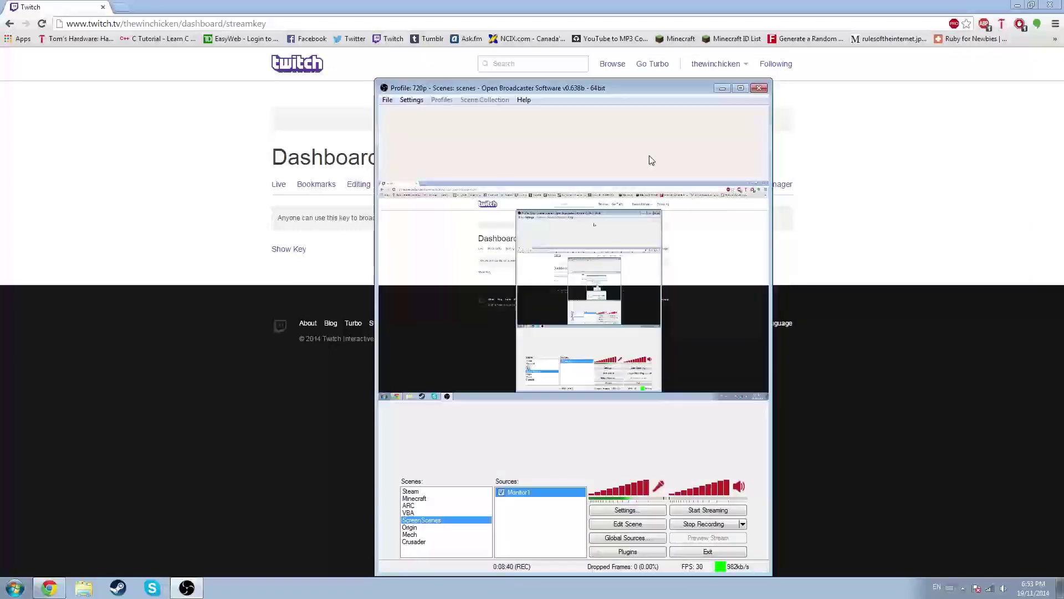